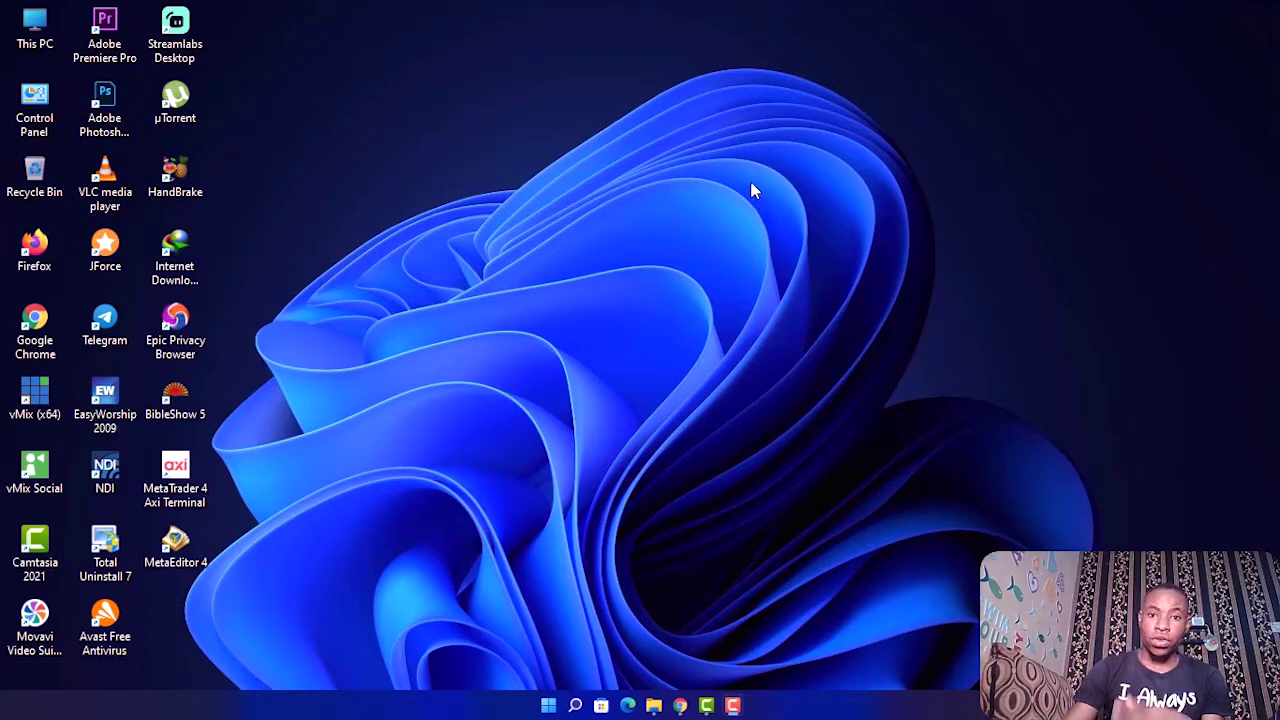
- Search Microsoft Store for 'obs' so OBS Studio from OBS Project is the top result
{"action": "left_click", "coordinate": [601, 705]}
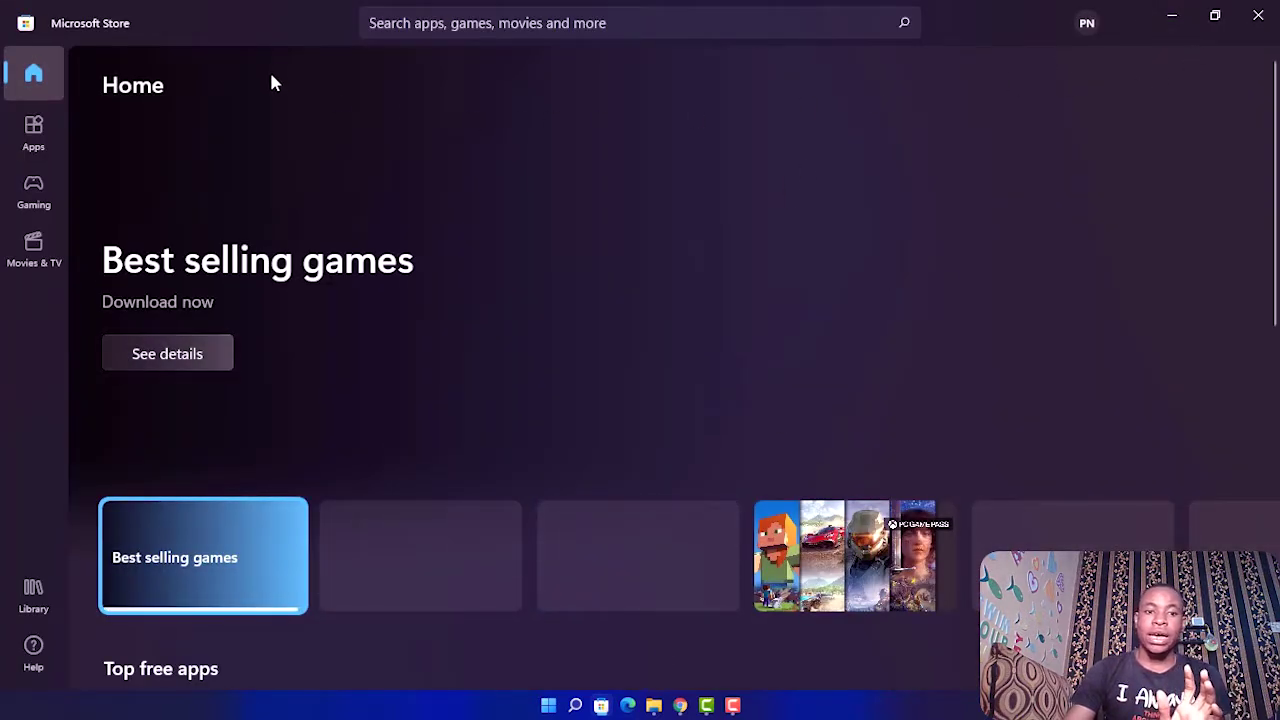
{"action": "left_click", "coordinate": [612, 24]}
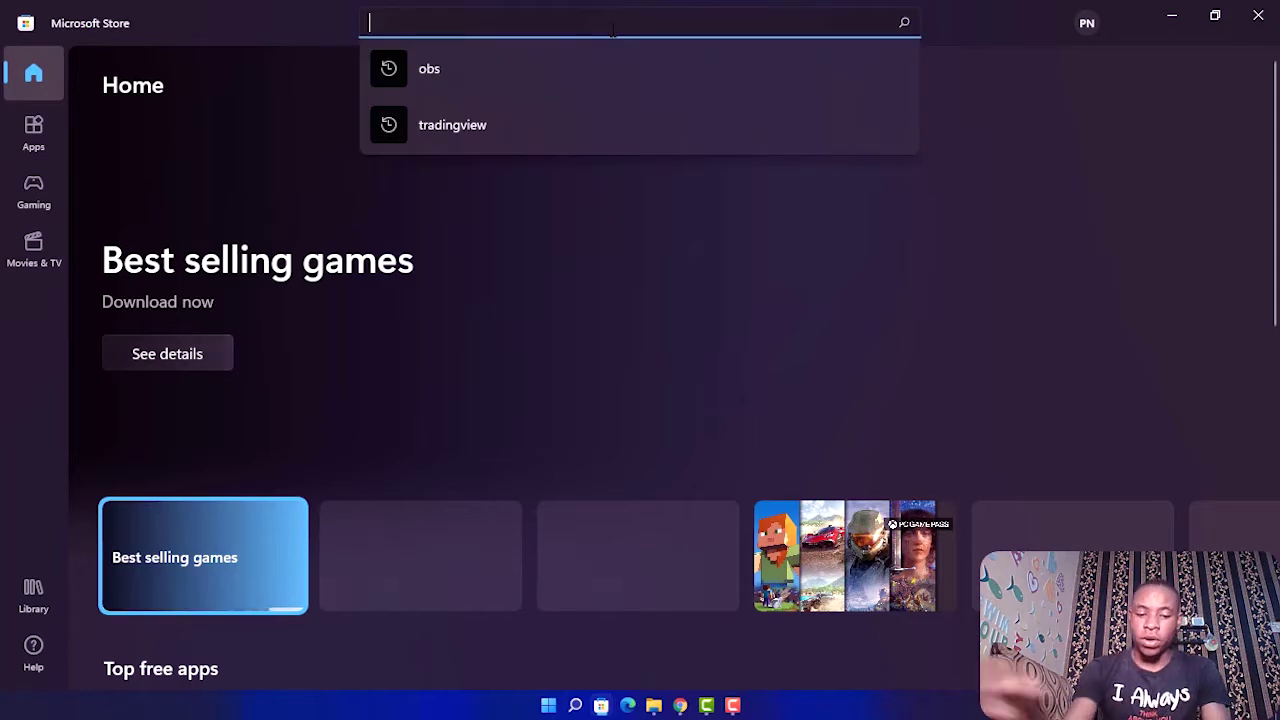
{"action": "type", "text": "obs"}
{"action": "key", "text": "Return"}
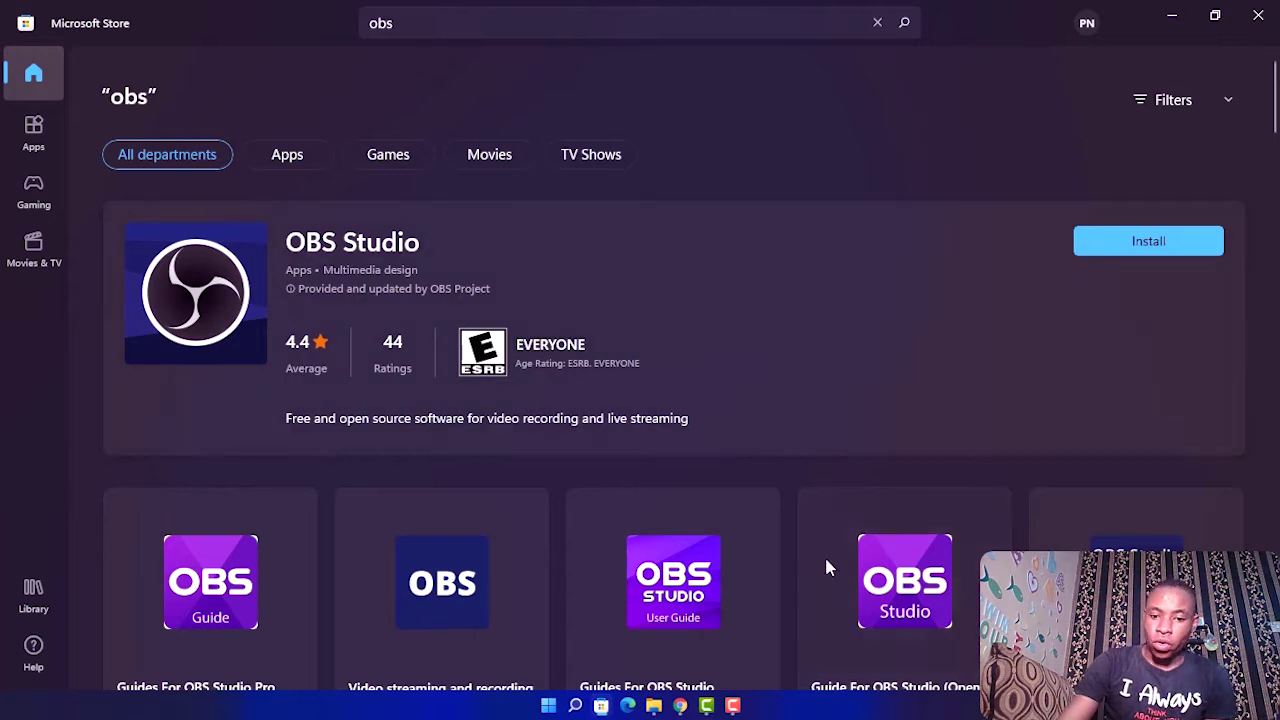
- Web-search 'obs' in Chrome and open the official obsproject.com site
{"action": "mouse_move", "coordinate": [680, 706]}
{"action": "left_click", "coordinate": [756, 639]}
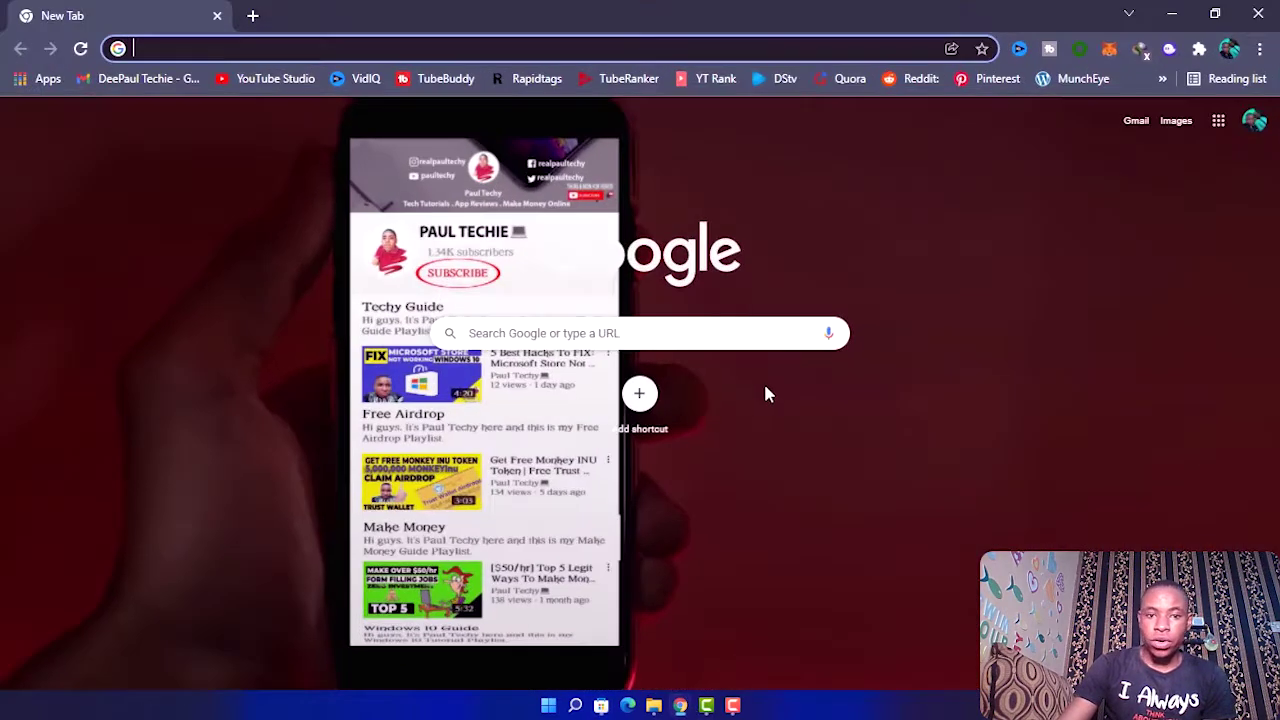
{"action": "type", "text": "obs"}
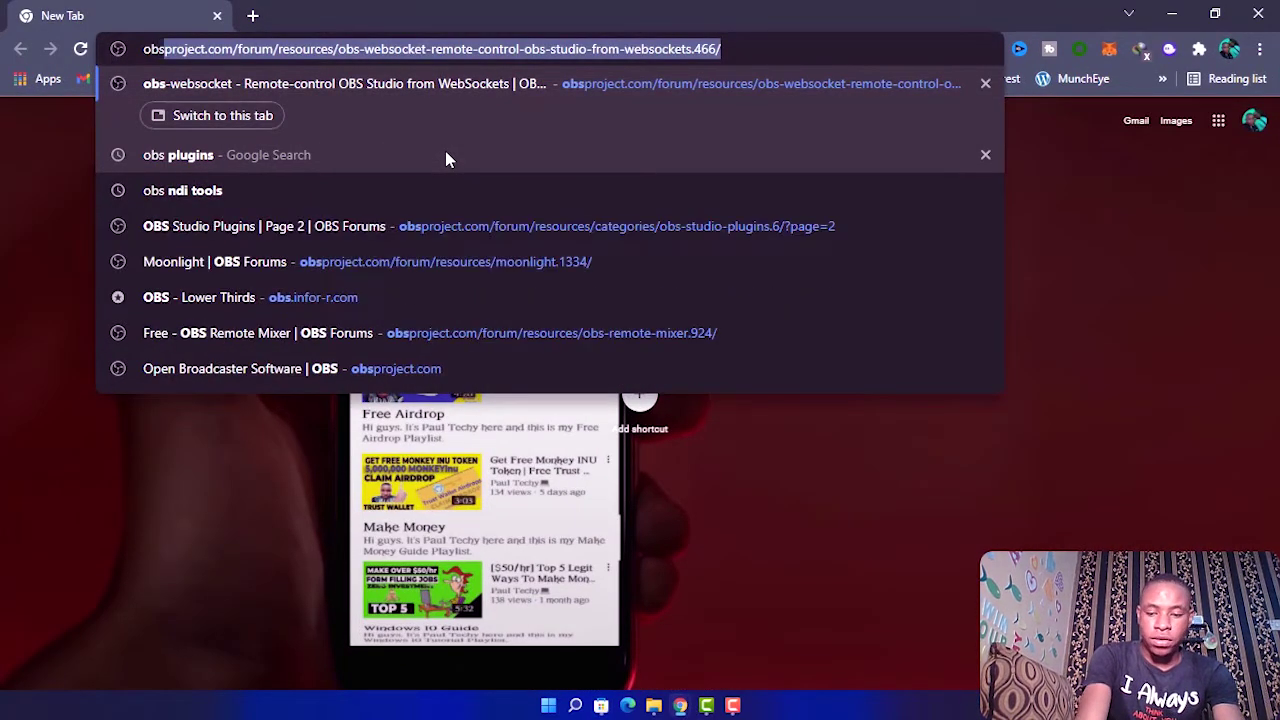
{"action": "key", "text": "Delete"}
{"action": "key", "text": "Return"}
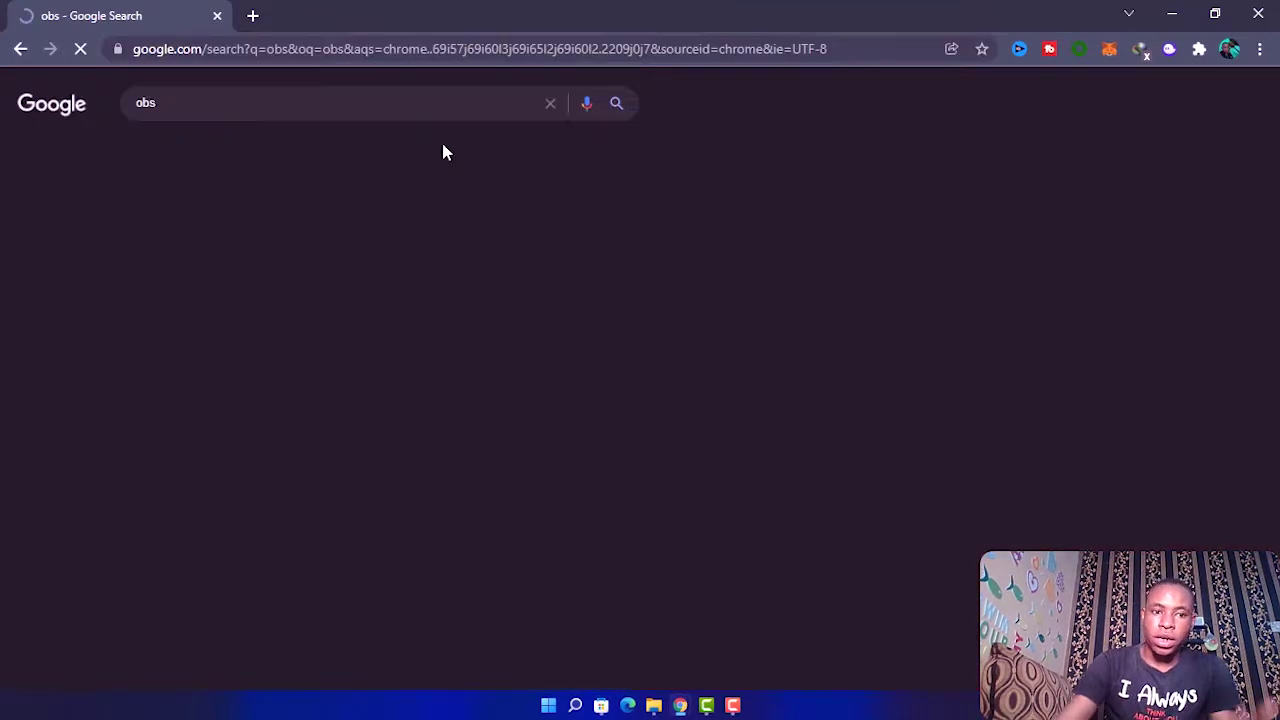
{"action": "left_click", "coordinate": [212, 286]}
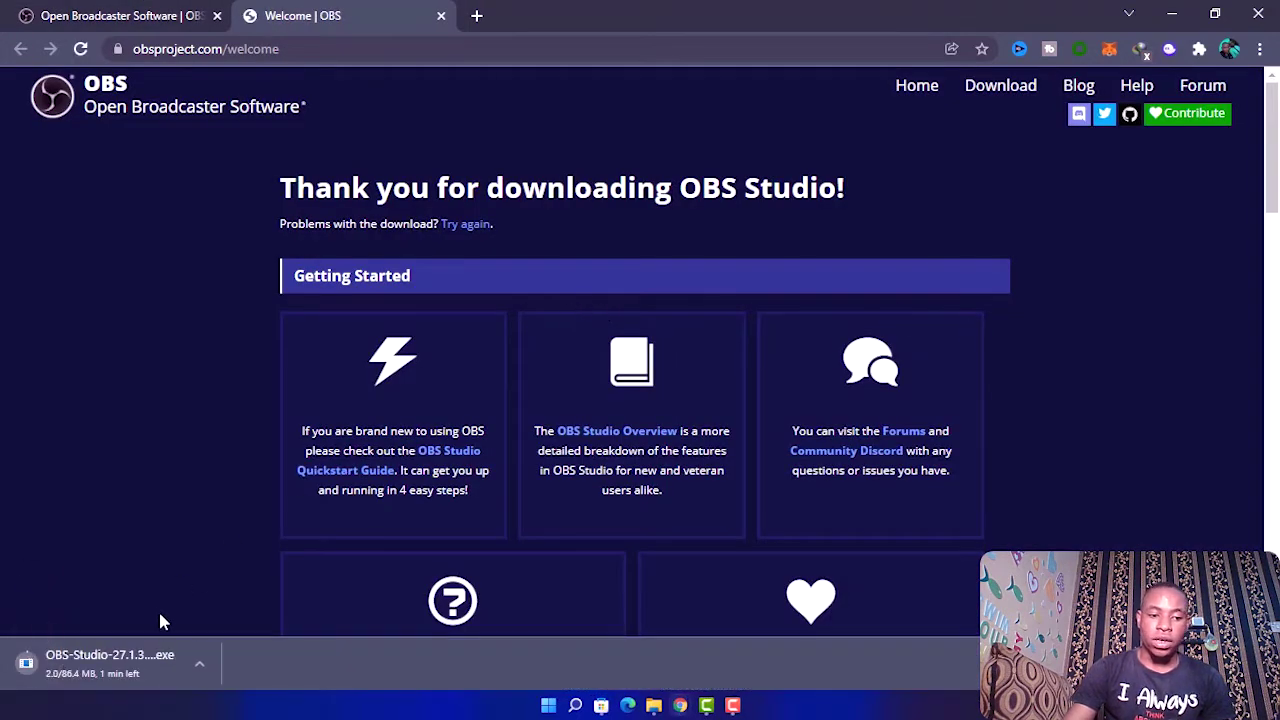
- Cancel the OBS Studio installer download and minimize Chrome
{"action": "left_click", "coordinate": [199, 663]}
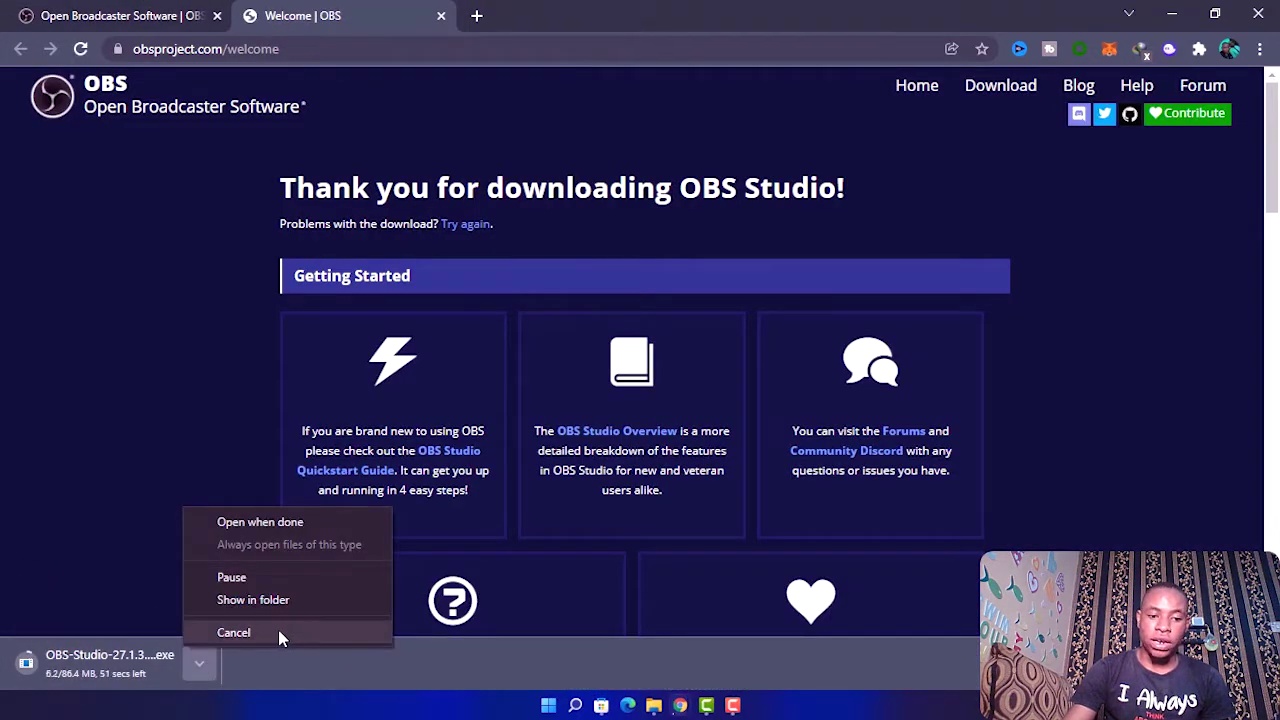
{"action": "left_click", "coordinate": [234, 632]}
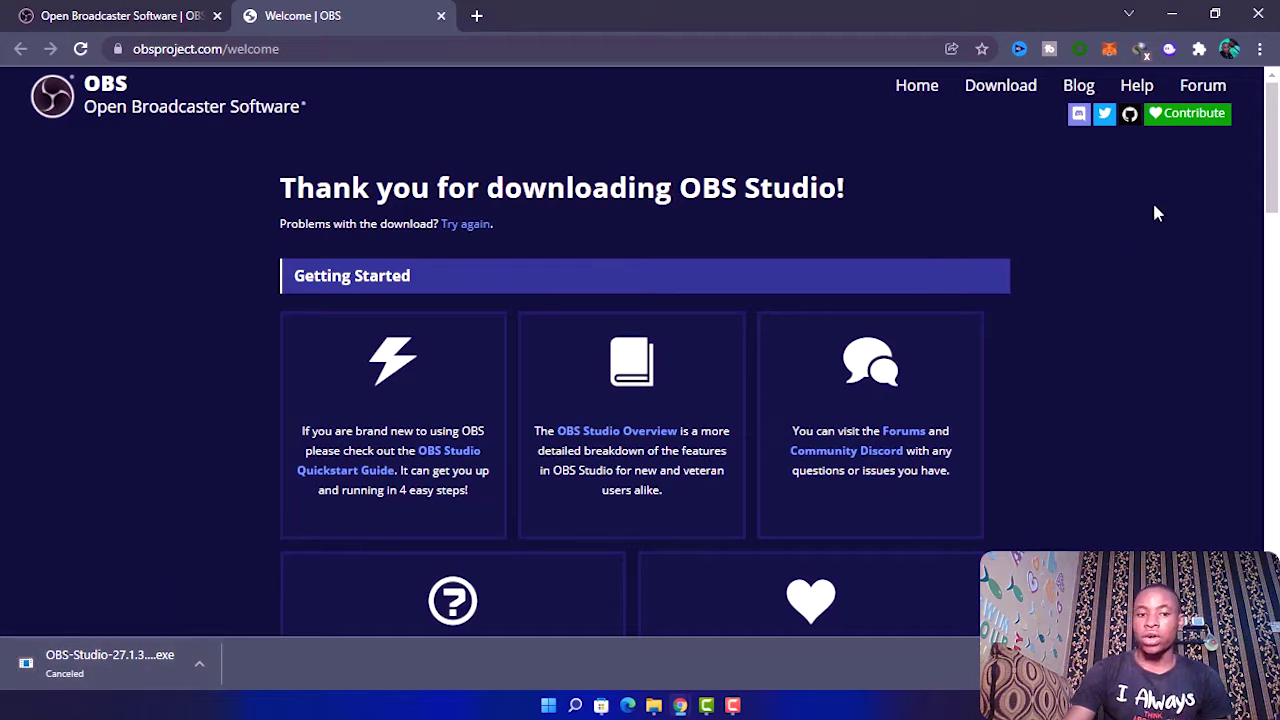
{"action": "left_click", "coordinate": [1171, 16]}
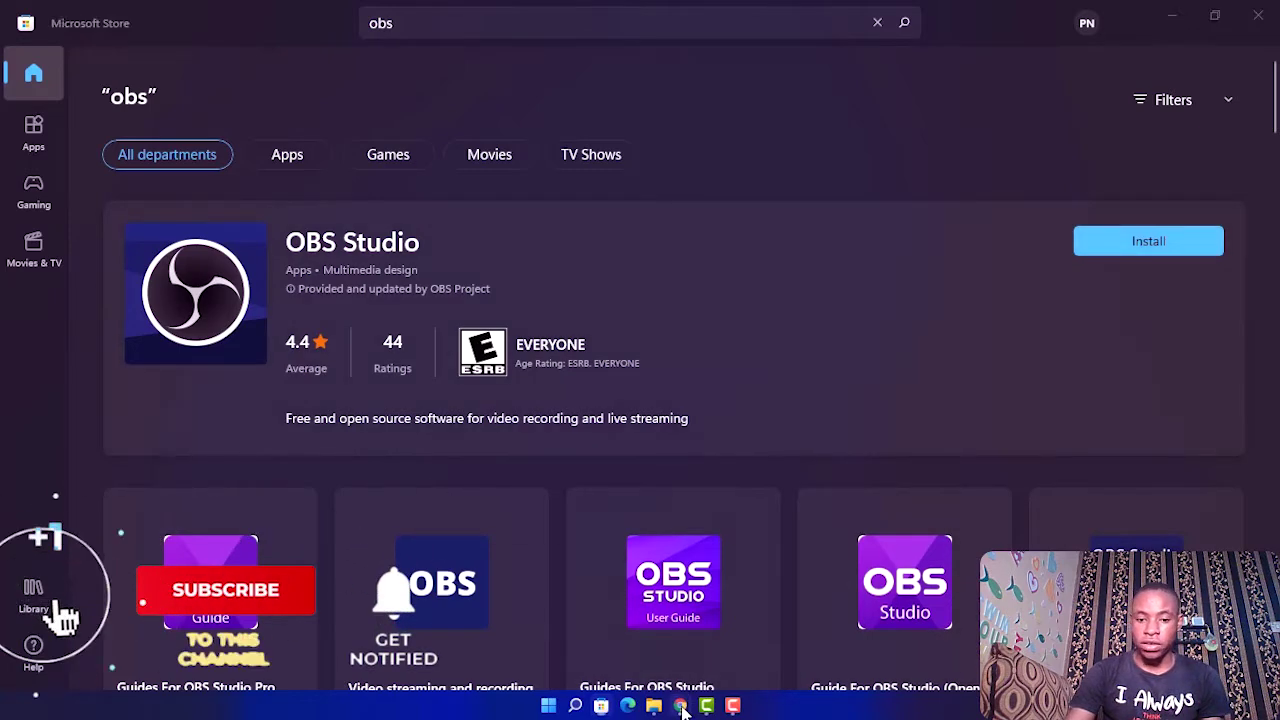
- Install OBS Studio from Microsoft Store, then minimize the Store to reveal the desktop
{"action": "left_click", "coordinate": [770, 625]}
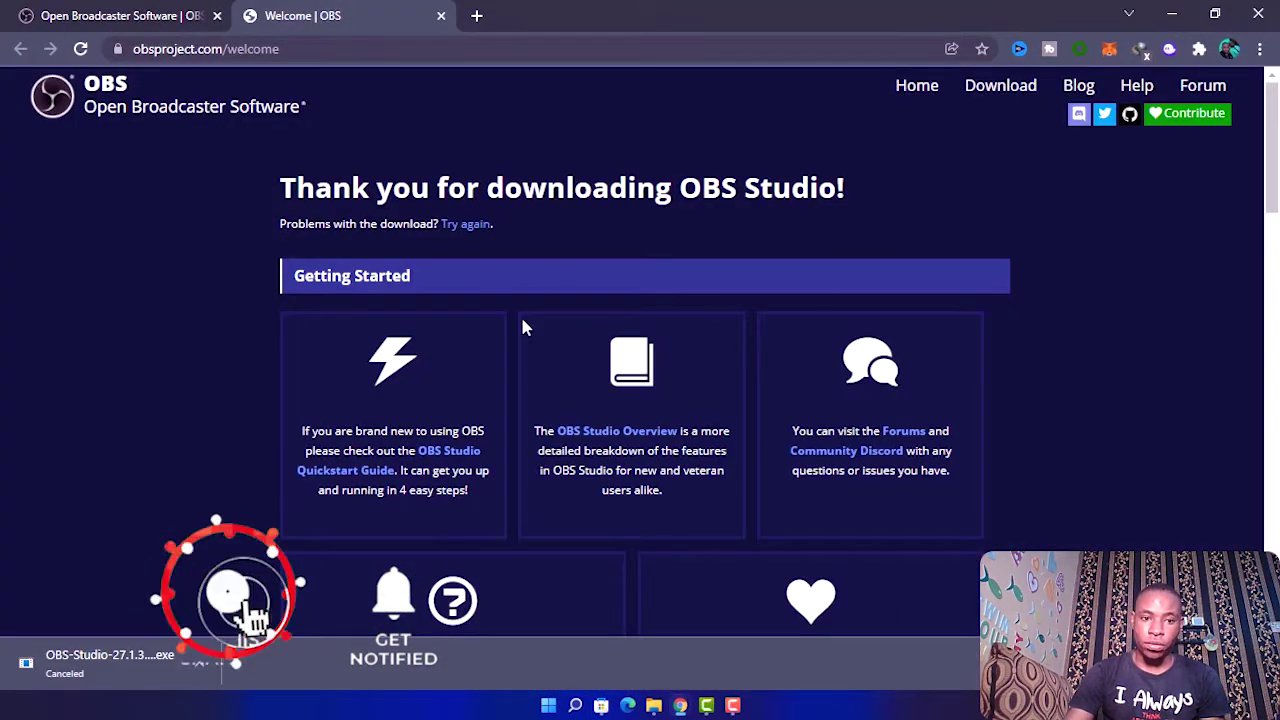
{"action": "left_click", "coordinate": [1172, 15]}
{"action": "left_click", "coordinate": [1145, 240]}
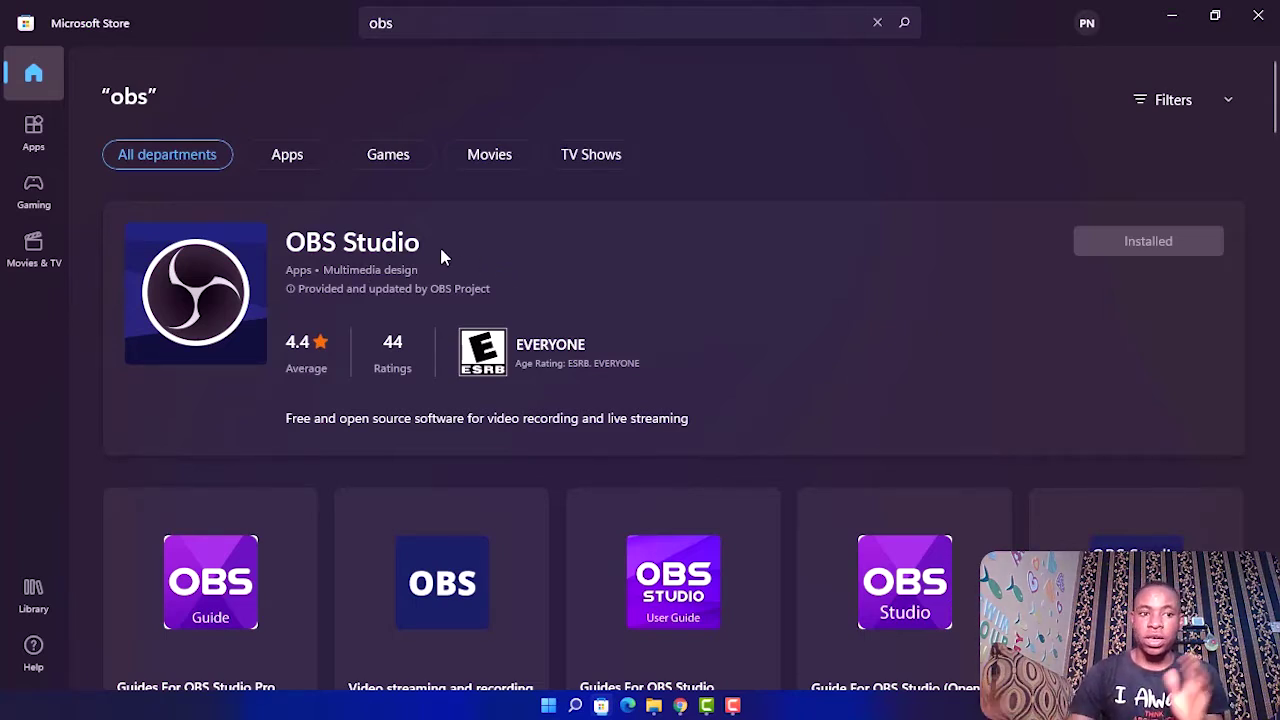
{"action": "left_click", "coordinate": [1176, 18]}
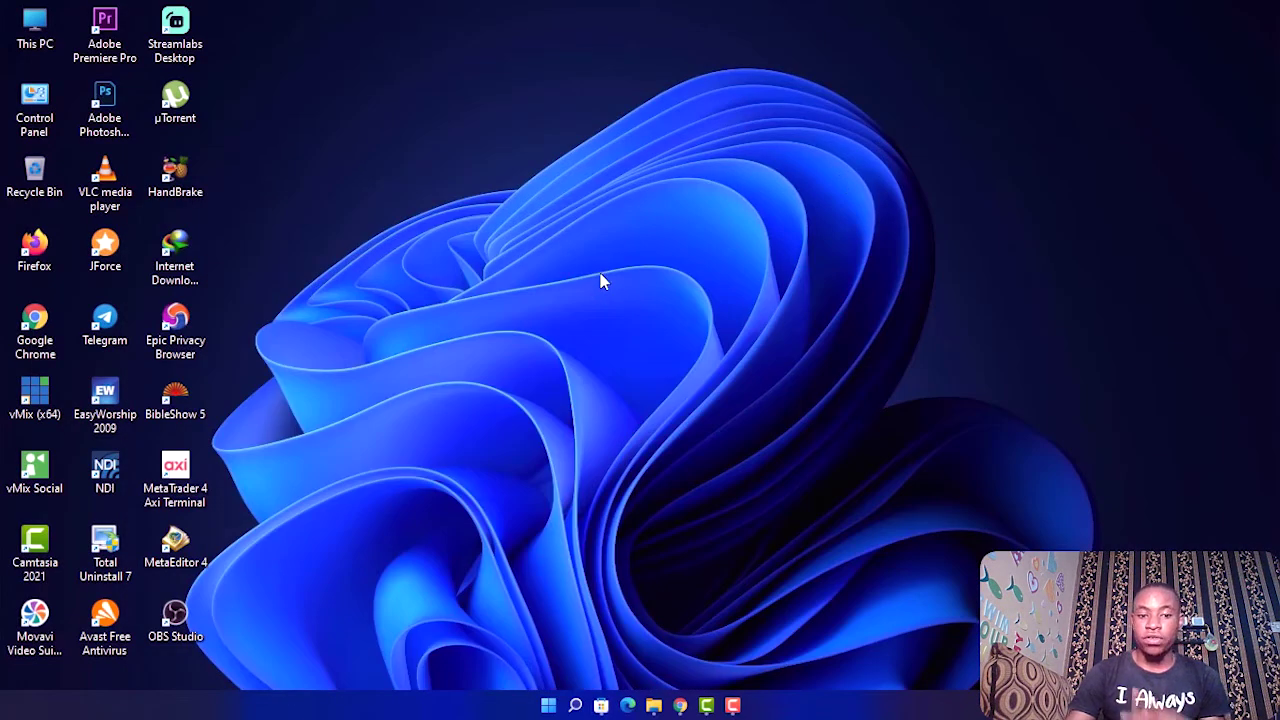
- Launch OBS Studio from its desktop shortcut, bringing up the Auto-Configuration Wizard
{"action": "double_click", "coordinate": [196, 612]}
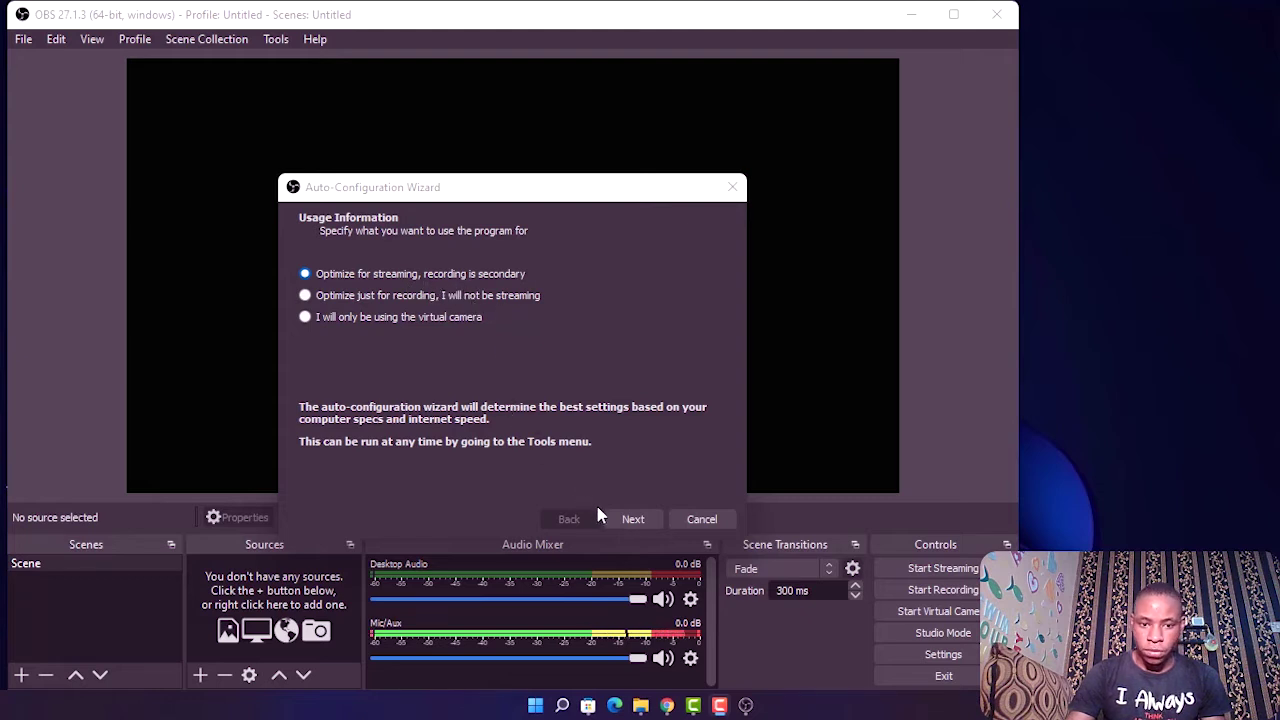
- Set the wizard's base resolution to 1920x1080, keeping the prefer-60 FPS option
{"action": "left_click", "coordinate": [628, 519]}
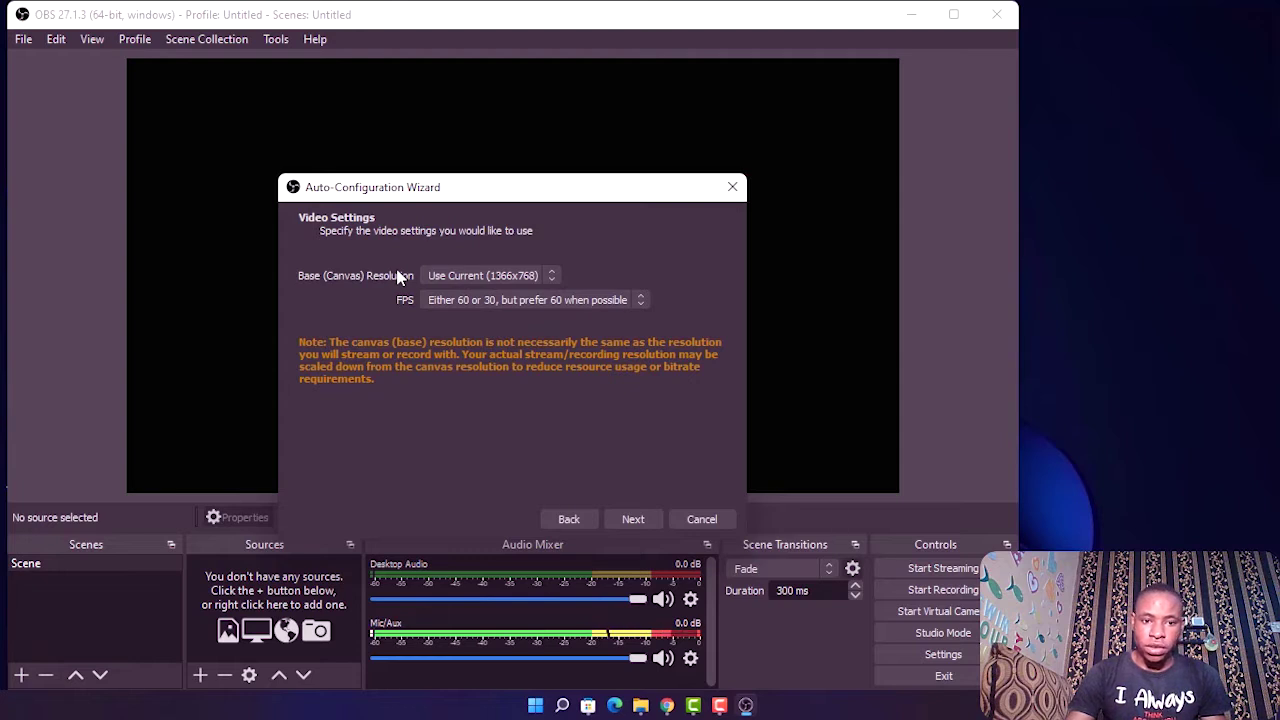
{"action": "left_click", "coordinate": [452, 278]}
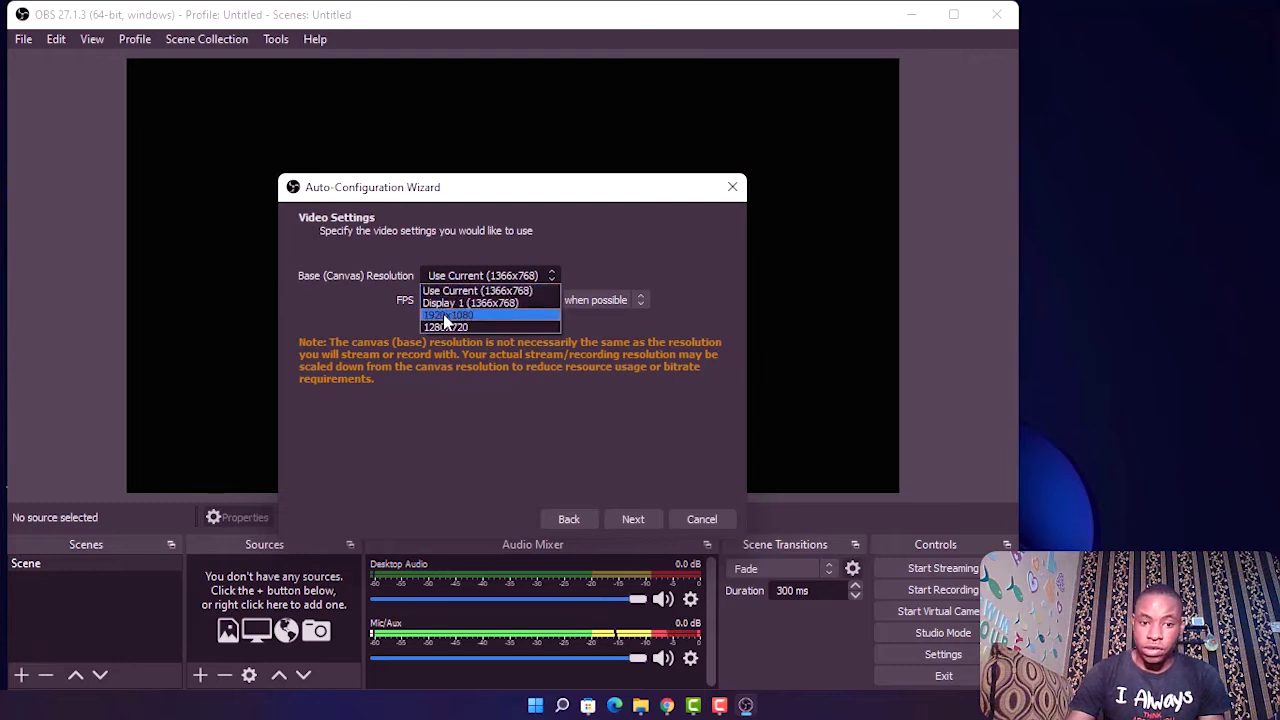
{"action": "left_click", "coordinate": [446, 316]}
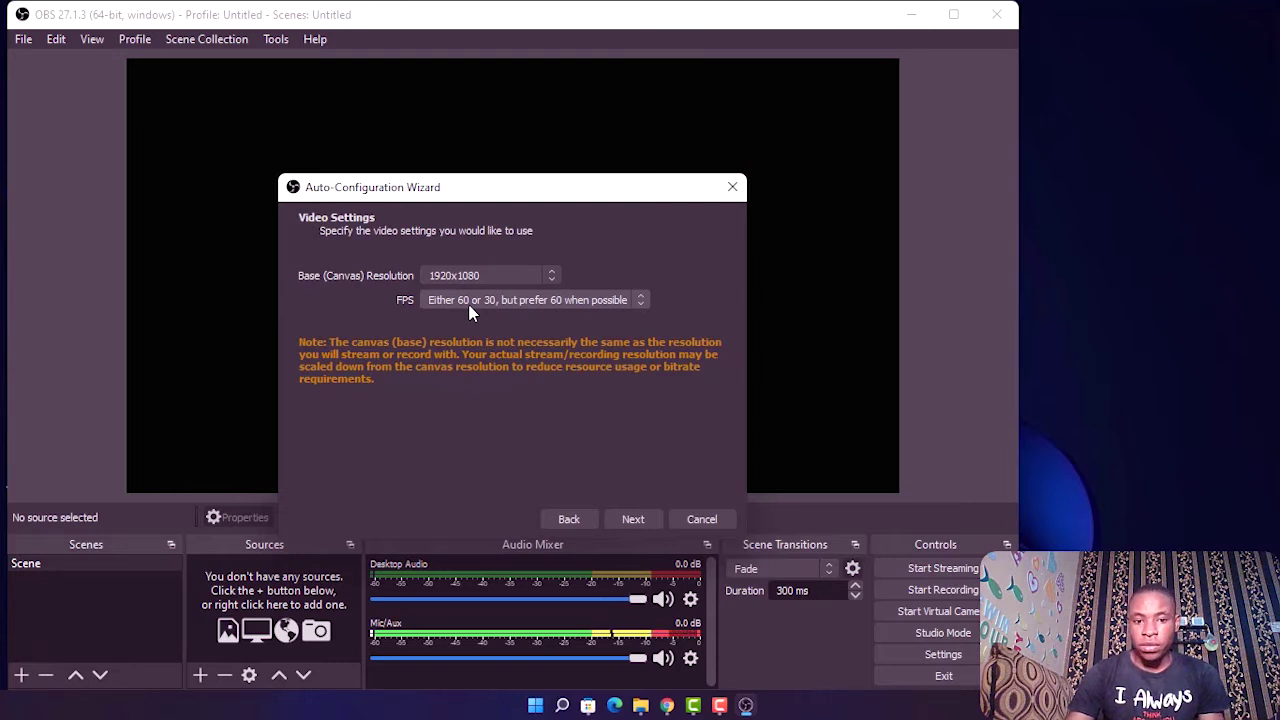
{"action": "left_click", "coordinate": [473, 305]}
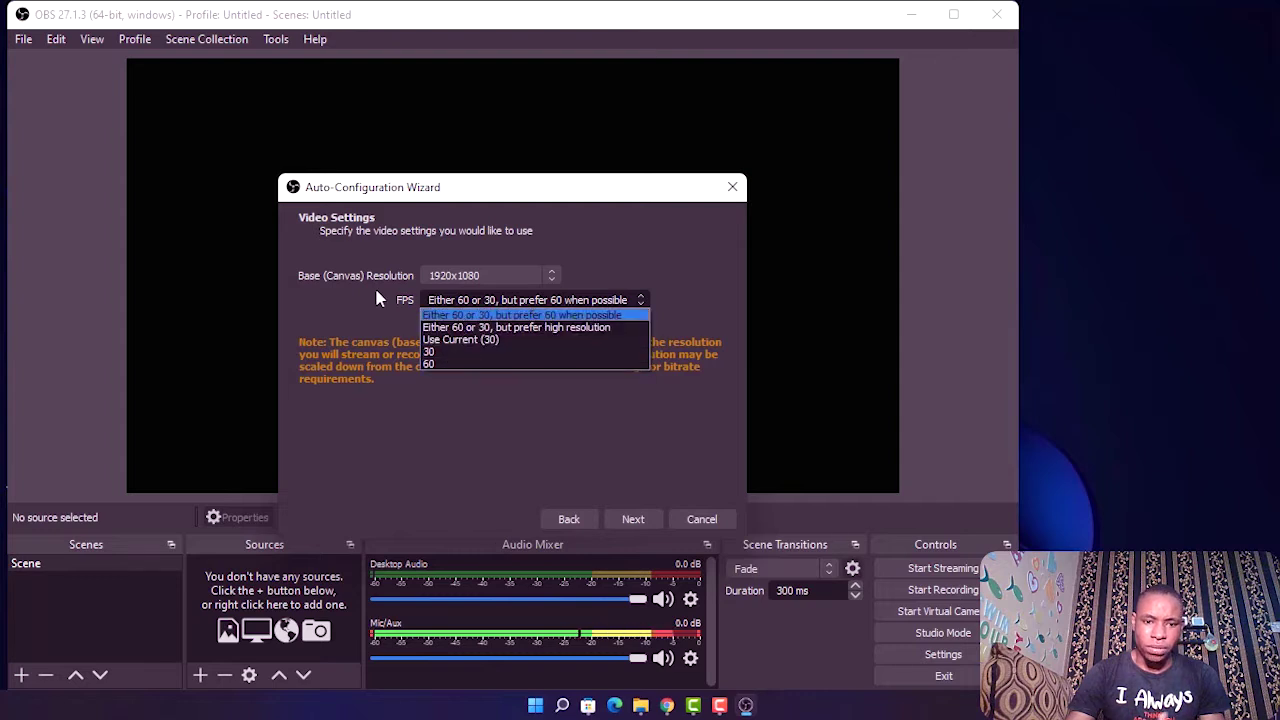
{"action": "left_click", "coordinate": [460, 315]}
{"action": "left_click", "coordinate": [618, 515]}
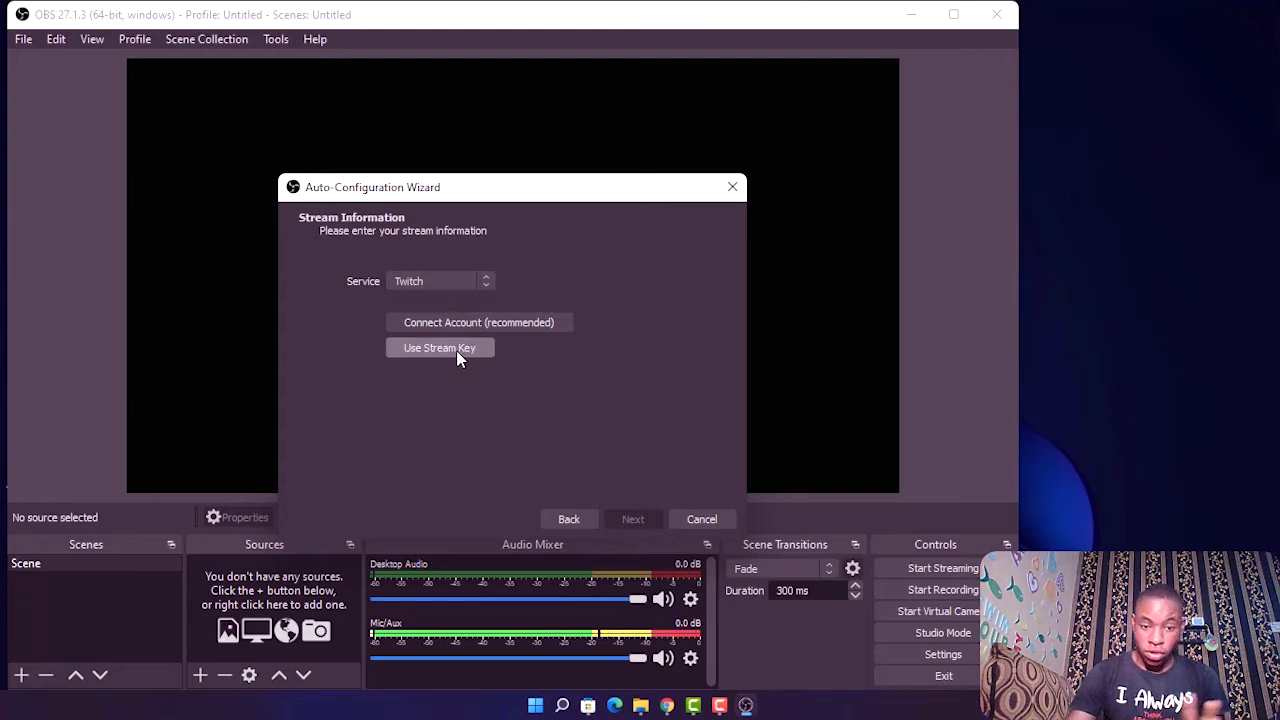
- Choose Facebook Live as the wizard's streaming service
{"action": "left_click", "coordinate": [430, 285]}
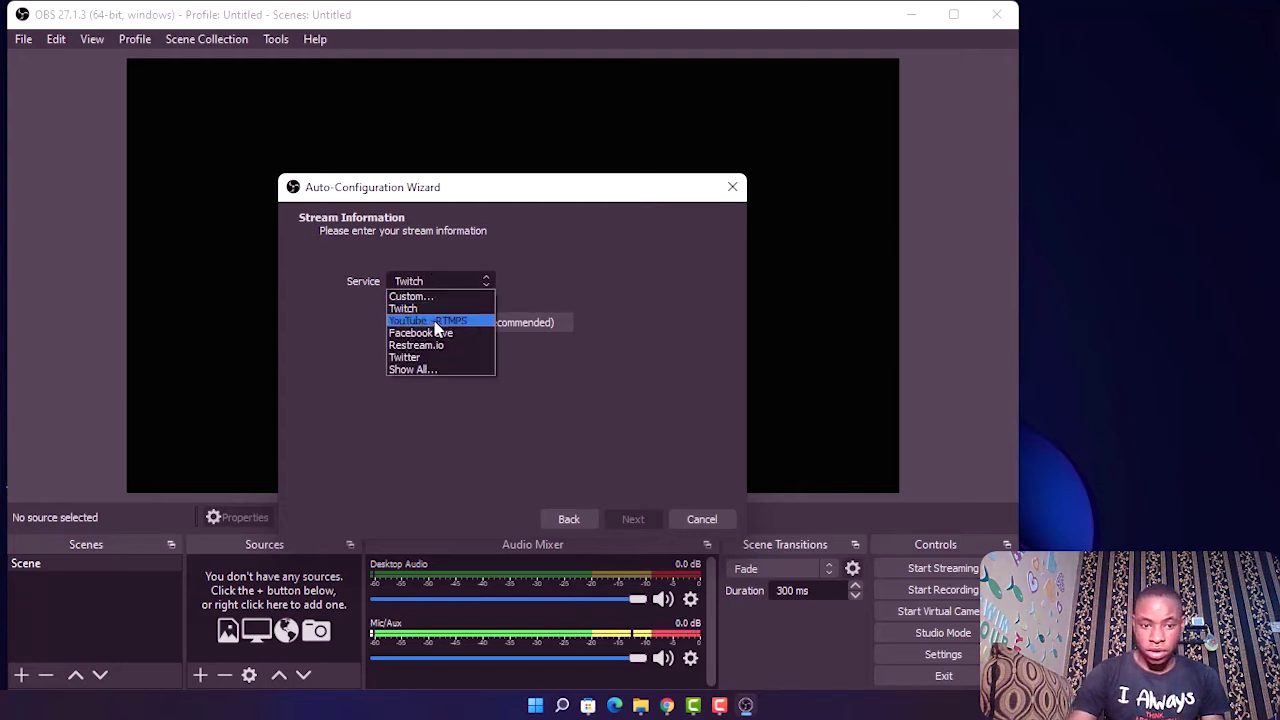
{"action": "left_click", "coordinate": [435, 322]}
{"action": "left_click", "coordinate": [434, 283]}
{"action": "left_click", "coordinate": [420, 332]}
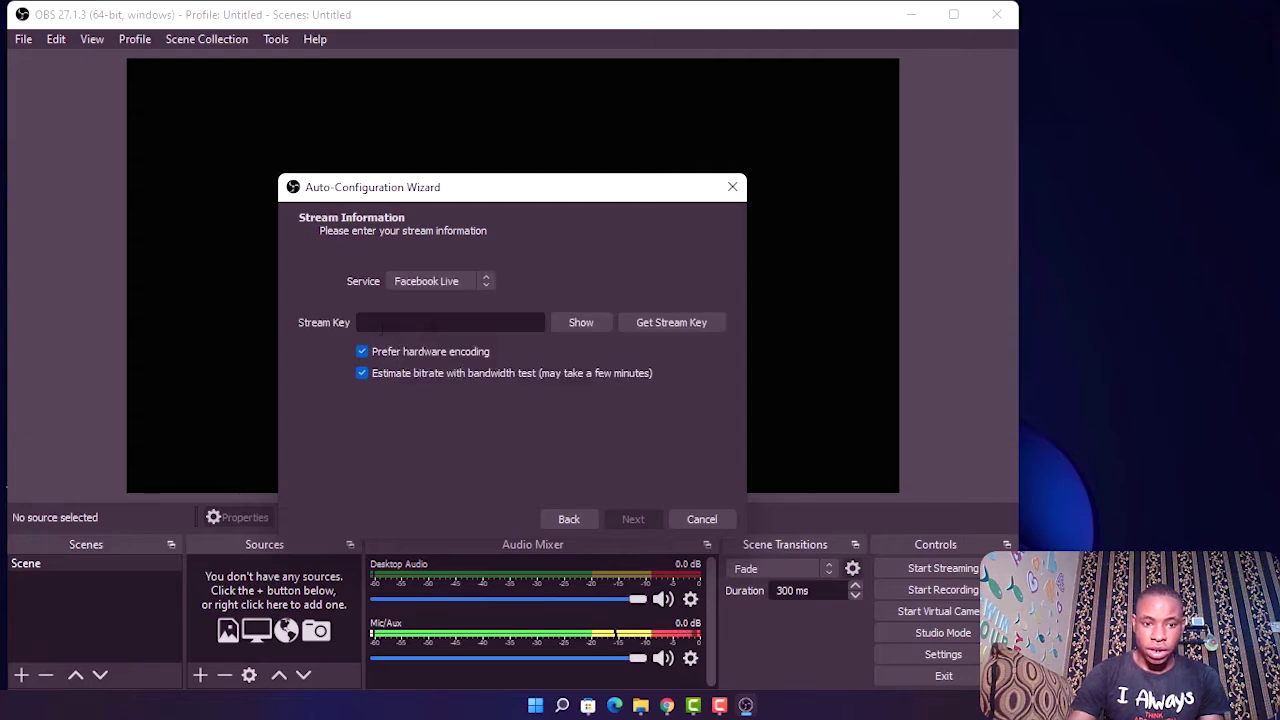
- Cancel the wizard, maximize the OBS window, and turn on Studio Mode
{"action": "left_click", "coordinate": [694, 518]}
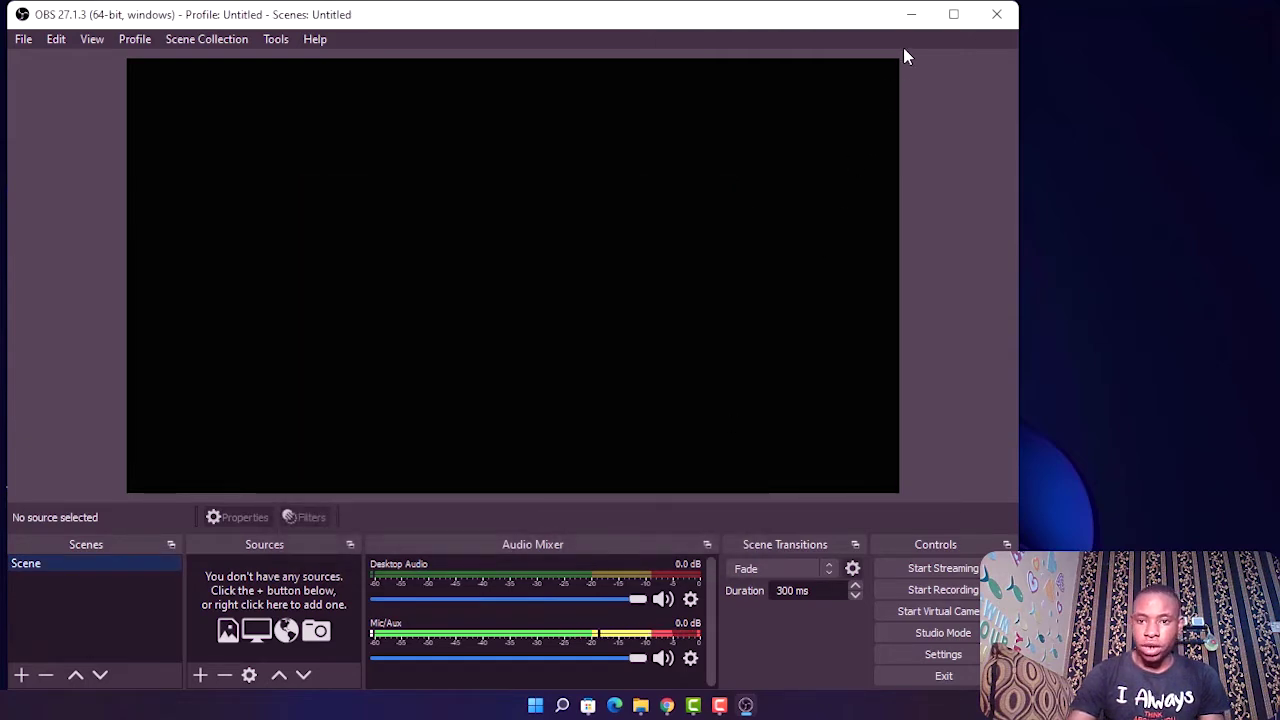
{"action": "left_click", "coordinate": [955, 16]}
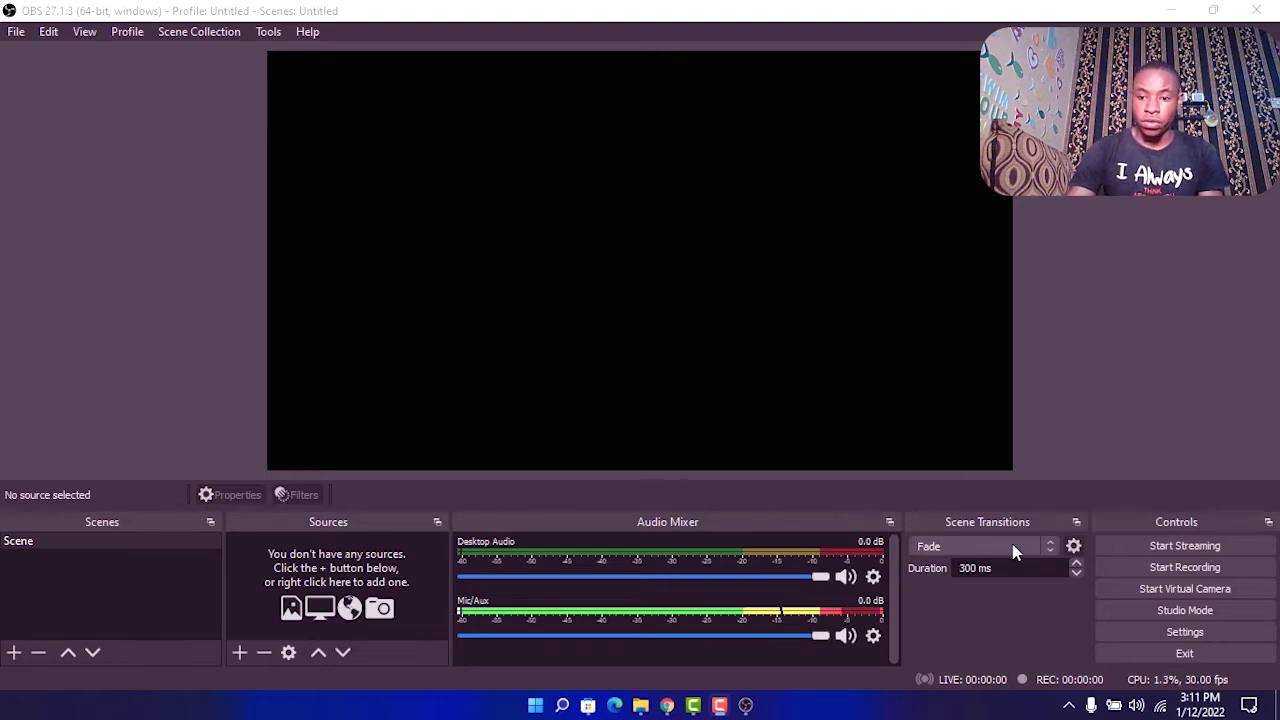
{"action": "left_click", "coordinate": [1171, 608]}
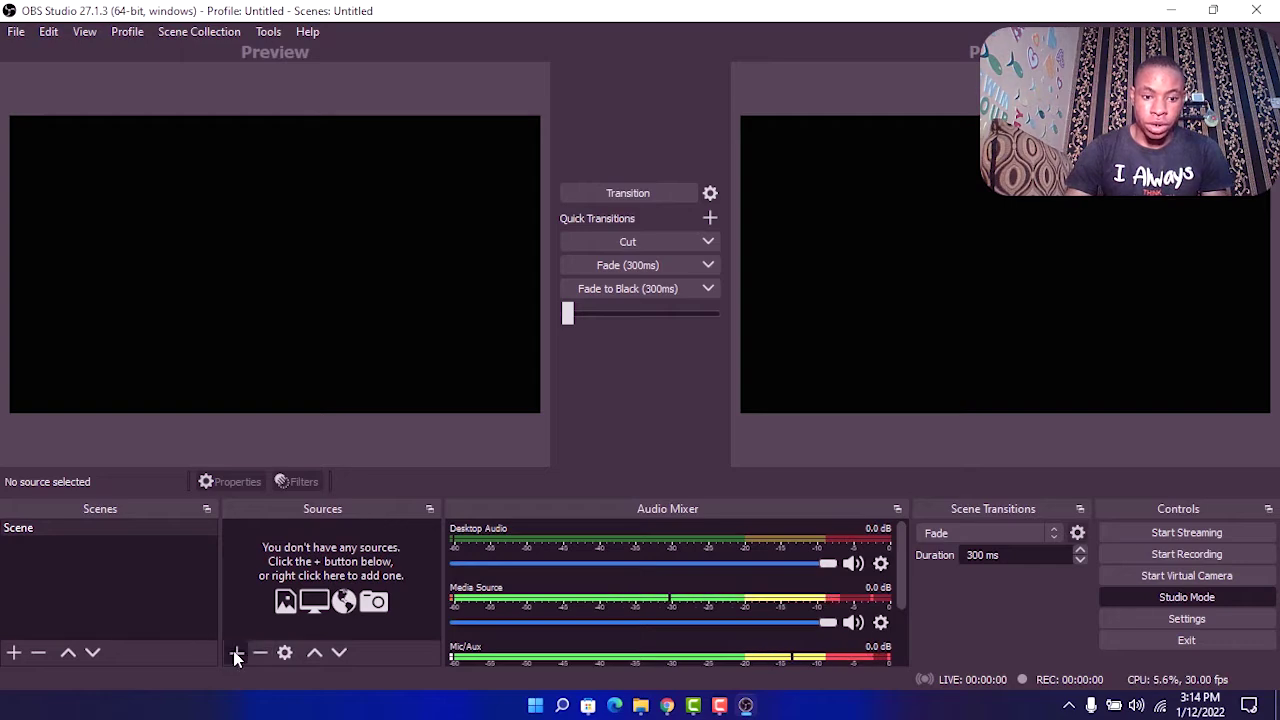
- Add an Image source to the scene and load Paul Techy Wallpaper.jpg into it
{"action": "left_click", "coordinate": [236, 654]}
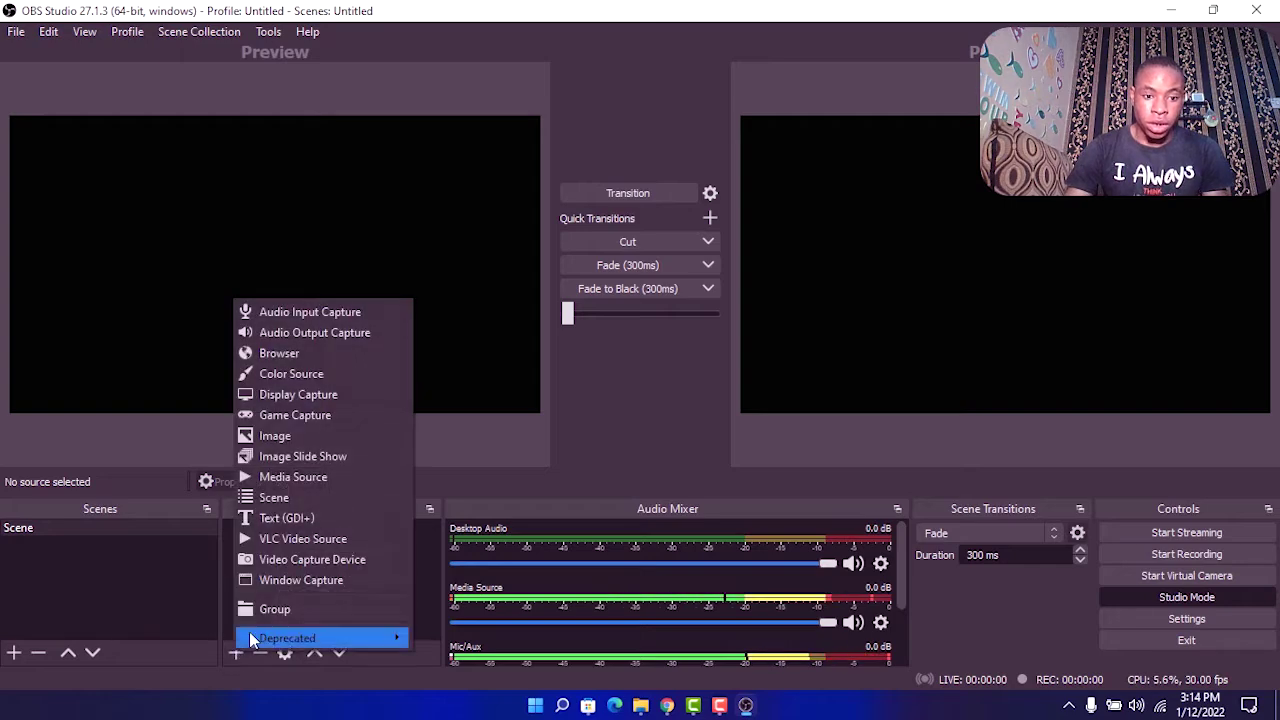
{"action": "left_click", "coordinate": [284, 440]}
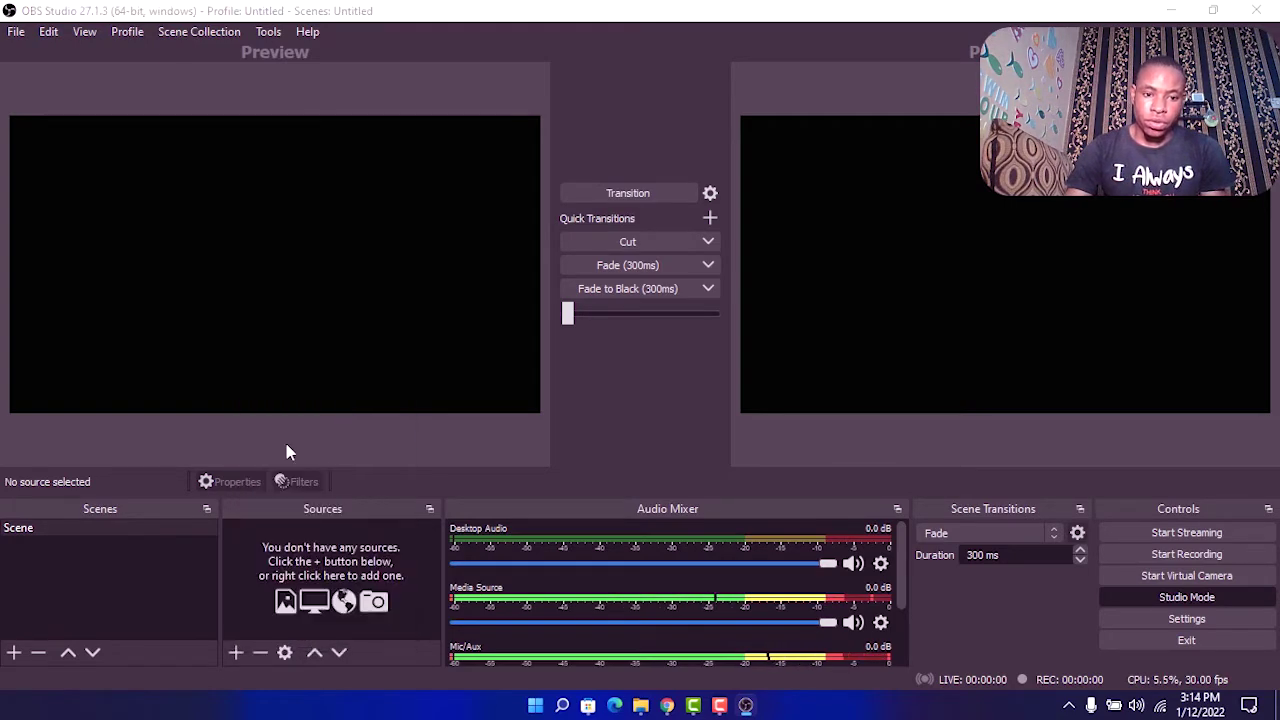
{"action": "left_click", "coordinate": [693, 481]}
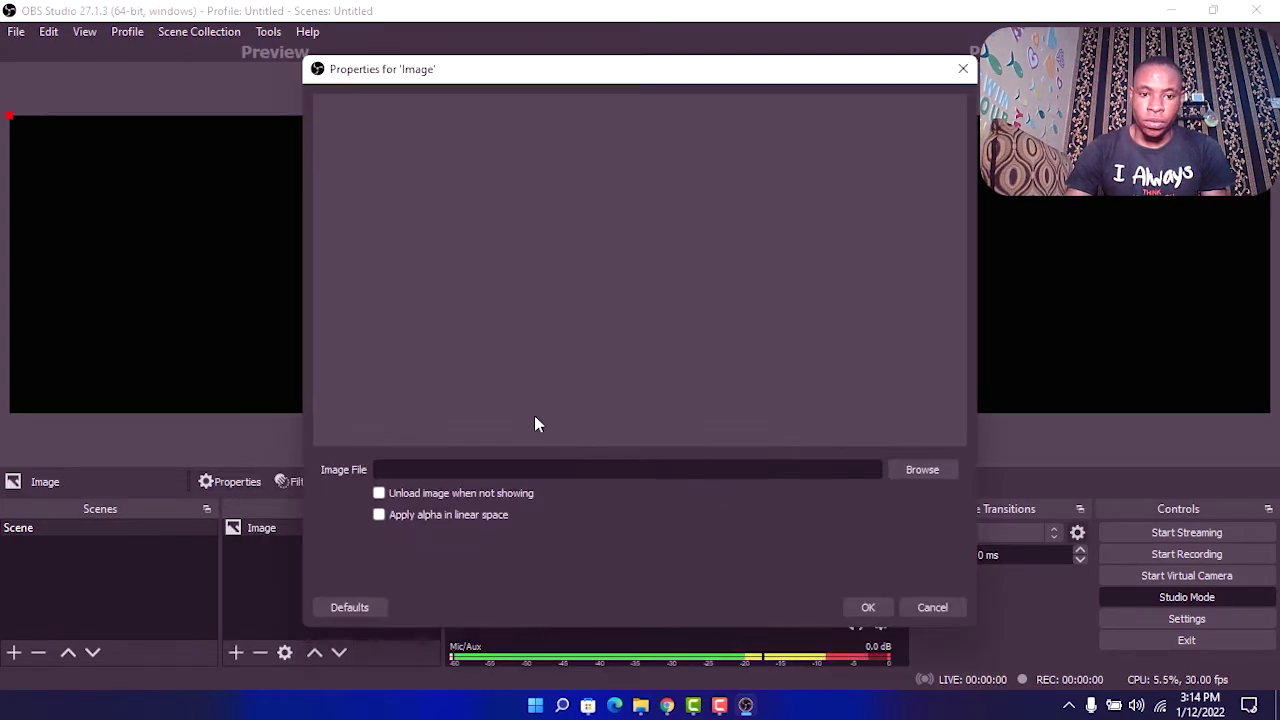
{"action": "left_click", "coordinate": [919, 469]}
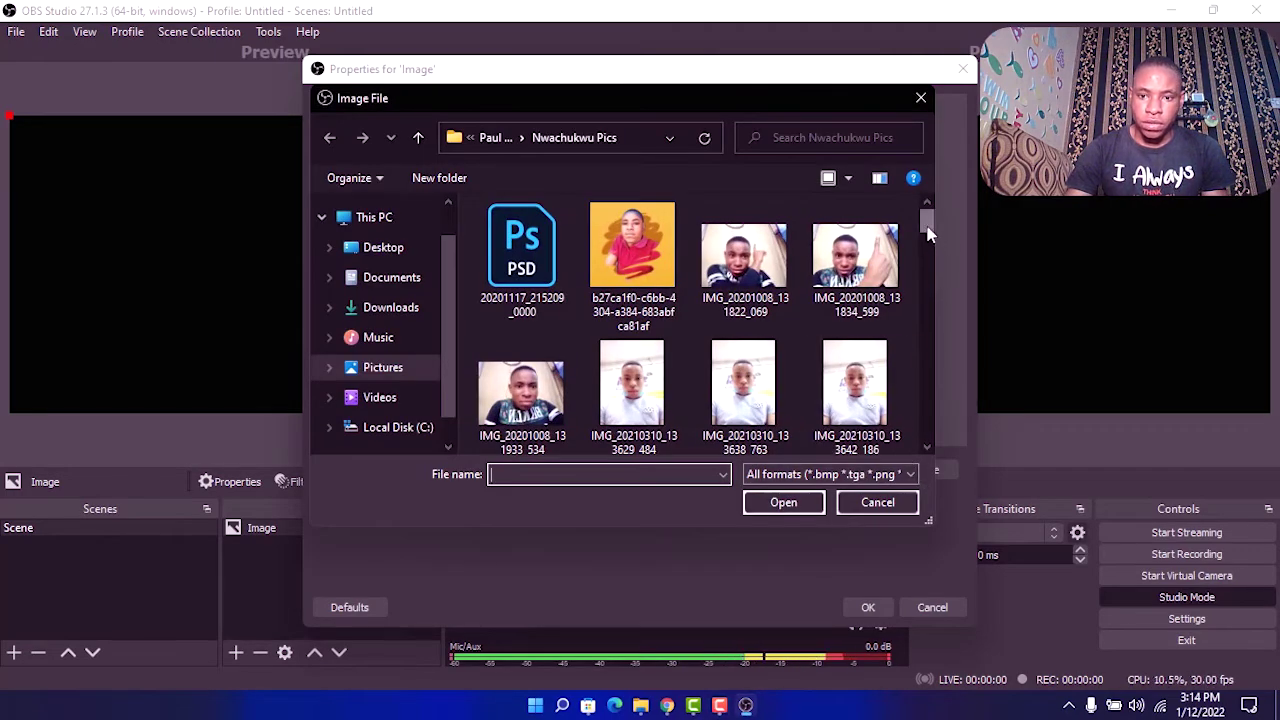
{"action": "left_click_drag", "start_coordinate": [927, 220], "coordinate": [928, 432]}
{"action": "left_click", "coordinate": [521, 330]}
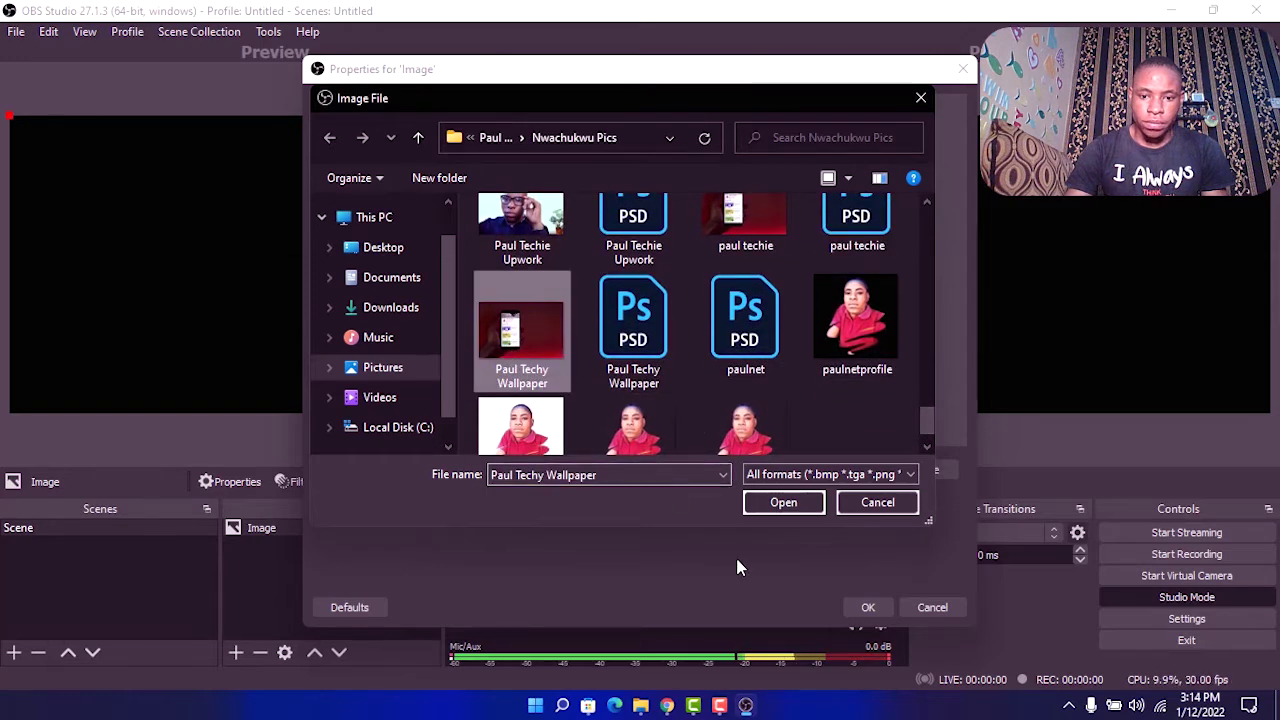
{"action": "left_click", "coordinate": [771, 505]}
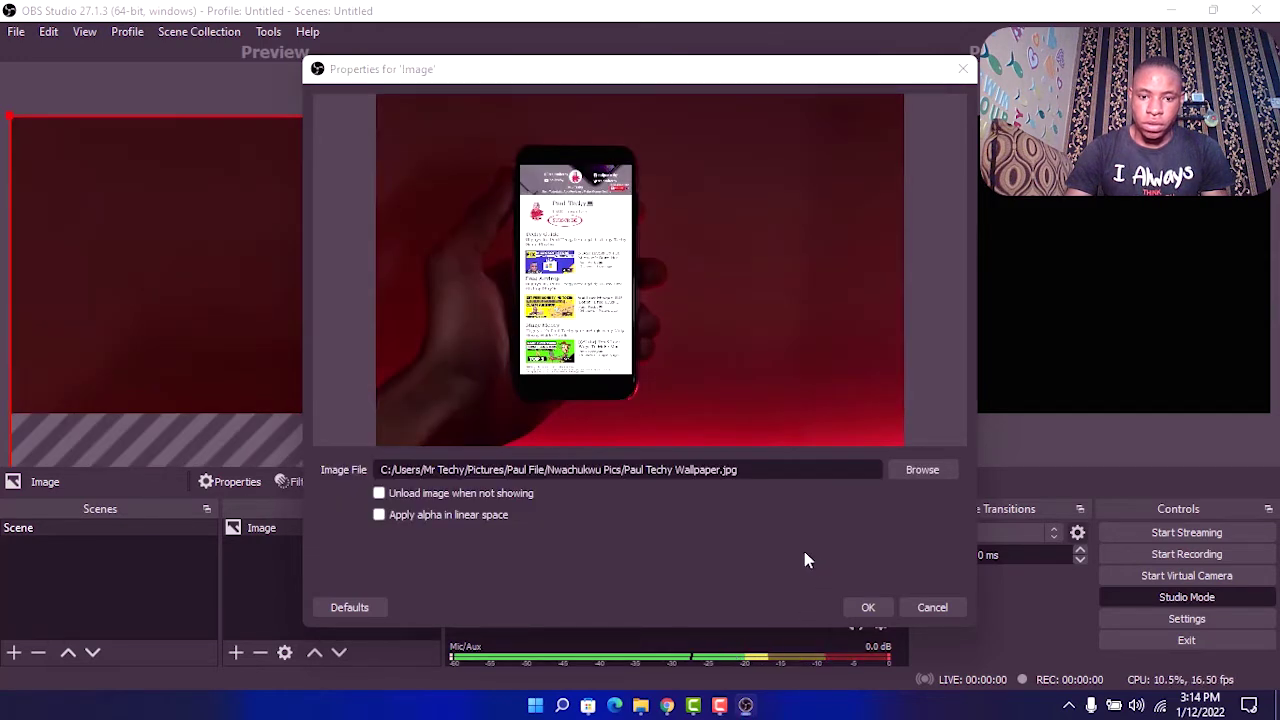
- Confirm the image source and move the wallpaper up and left in the canvas
{"action": "left_click", "coordinate": [868, 607]}
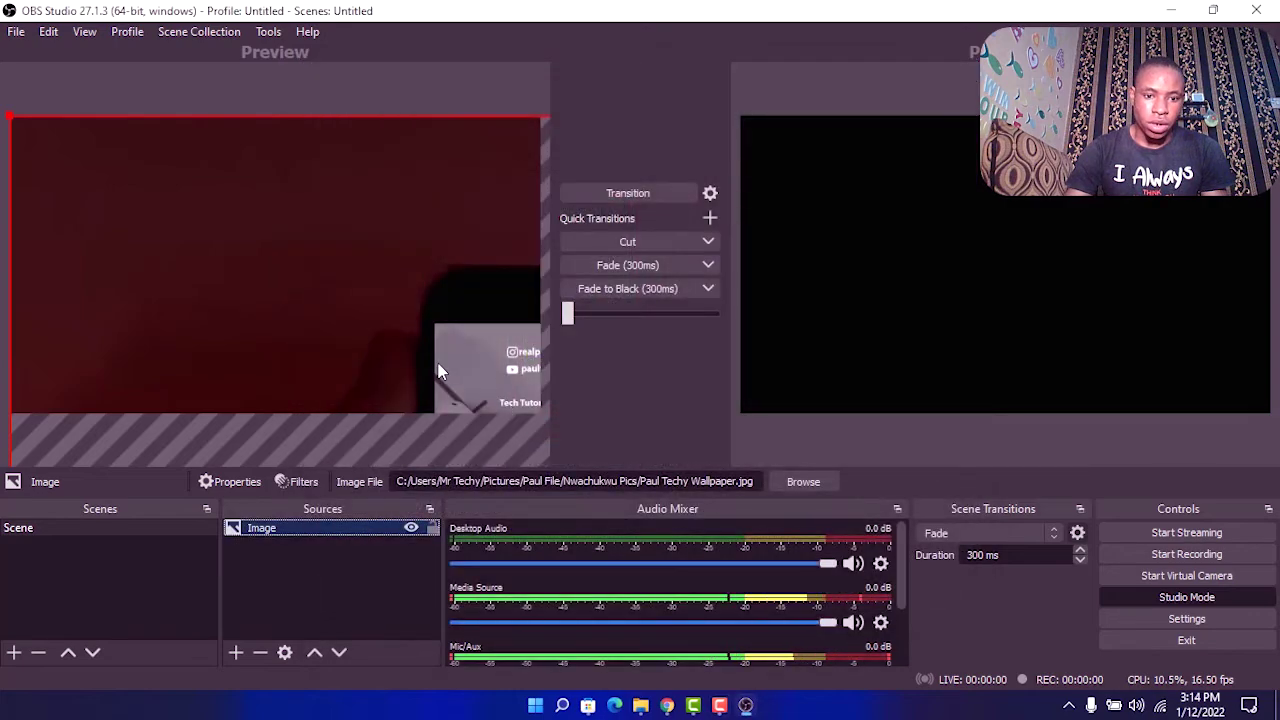
{"action": "left_click_drag", "start_coordinate": [431, 360], "coordinate": [72, 101]}
{"action": "left_click_drag", "start_coordinate": [367, 295], "coordinate": [171, 100]}
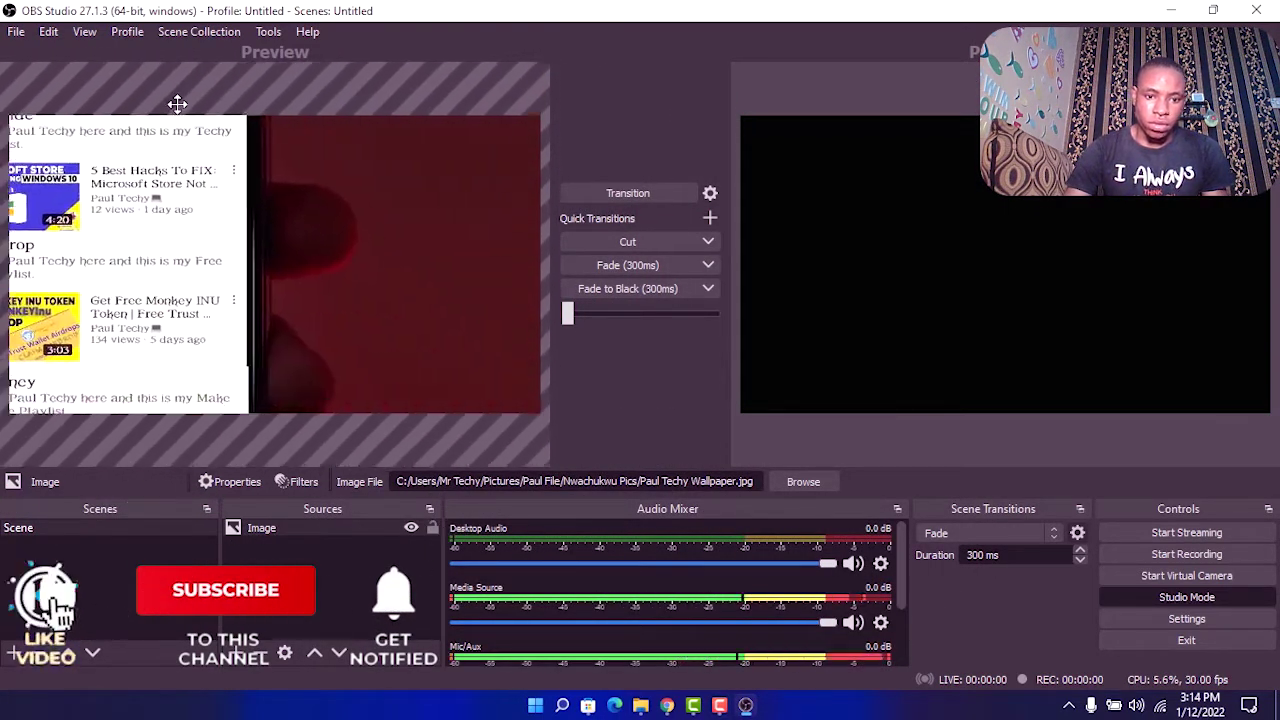
{"action": "mouse_move", "coordinate": [443, 445]}
{"action": "left_mouse_down"}
{"action": "mouse_move", "coordinate": [308, 213]}
{"action": "mouse_move", "coordinate": [200, 331]}
{"action": "mouse_move", "coordinate": [17, 351]}
{"action": "mouse_move", "coordinate": [54, 334]}
{"action": "left_mouse_up"}
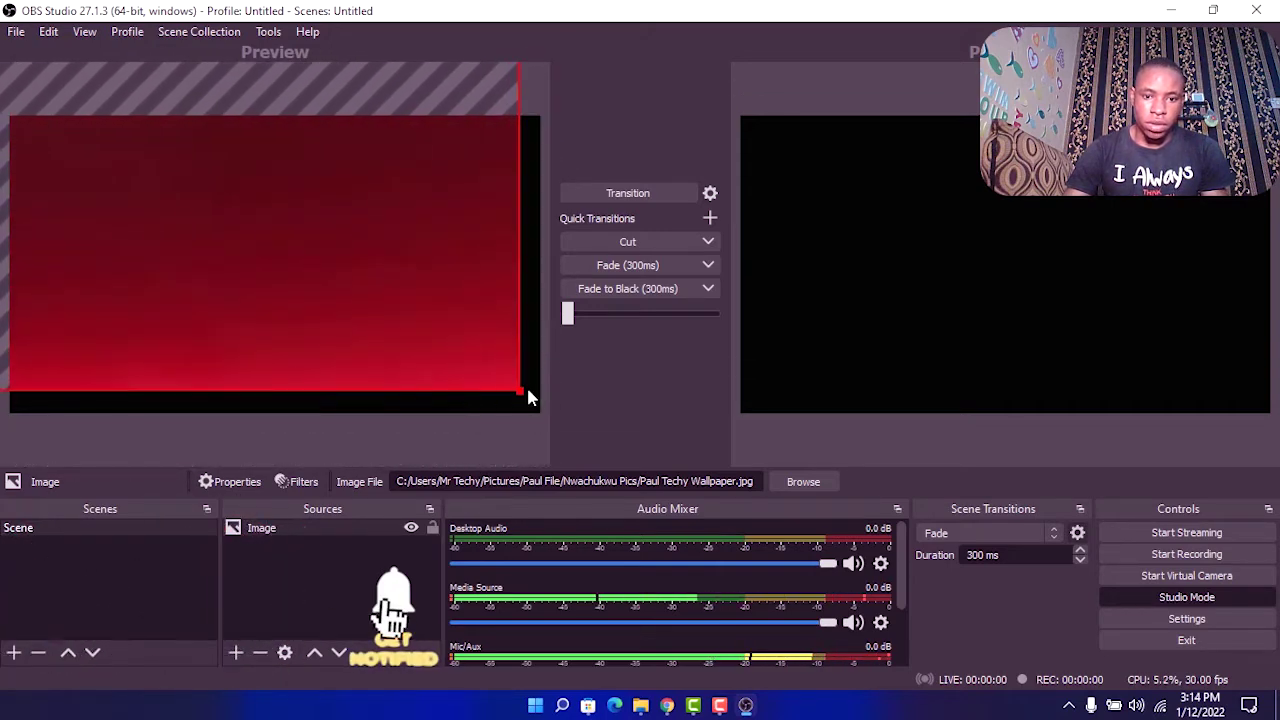
- Resize the wallpaper until it stretches to every edge of the canvas
{"action": "mouse_move", "coordinate": [517, 398]}
{"action": "left_mouse_down"}
{"action": "mouse_move", "coordinate": [163, 194]}
{"action": "mouse_move", "coordinate": [317, 311]}
{"action": "mouse_move", "coordinate": [429, 349]}
{"action": "mouse_move", "coordinate": [319, 262]}
{"action": "mouse_move", "coordinate": [186, 200]}
{"action": "mouse_move", "coordinate": [323, 229]}
{"action": "mouse_move", "coordinate": [522, 372]}
{"action": "mouse_move", "coordinate": [123, 177]}
{"action": "mouse_move", "coordinate": [103, 154]}
{"action": "mouse_move", "coordinate": [334, 352]}
{"action": "mouse_move", "coordinate": [471, 409]}
{"action": "mouse_move", "coordinate": [466, 386]}
{"action": "mouse_move", "coordinate": [203, 277]}
{"action": "mouse_move", "coordinate": [150, 220]}
{"action": "mouse_move", "coordinate": [297, 271]}
{"action": "mouse_move", "coordinate": [437, 371]}
{"action": "mouse_move", "coordinate": [414, 343]}
{"action": "mouse_move", "coordinate": [520, 398]}
{"action": "mouse_move", "coordinate": [360, 306]}
{"action": "mouse_move", "coordinate": [394, 308]}
{"action": "left_mouse_up"}
{"action": "mouse_move", "coordinate": [300, 249]}
{"action": "left_mouse_down"}
{"action": "mouse_move", "coordinate": [389, 320]}
{"action": "mouse_move", "coordinate": [379, 329]}
{"action": "left_mouse_up"}
{"action": "left_click_drag", "start_coordinate": [278, 387], "coordinate": [279, 412]}
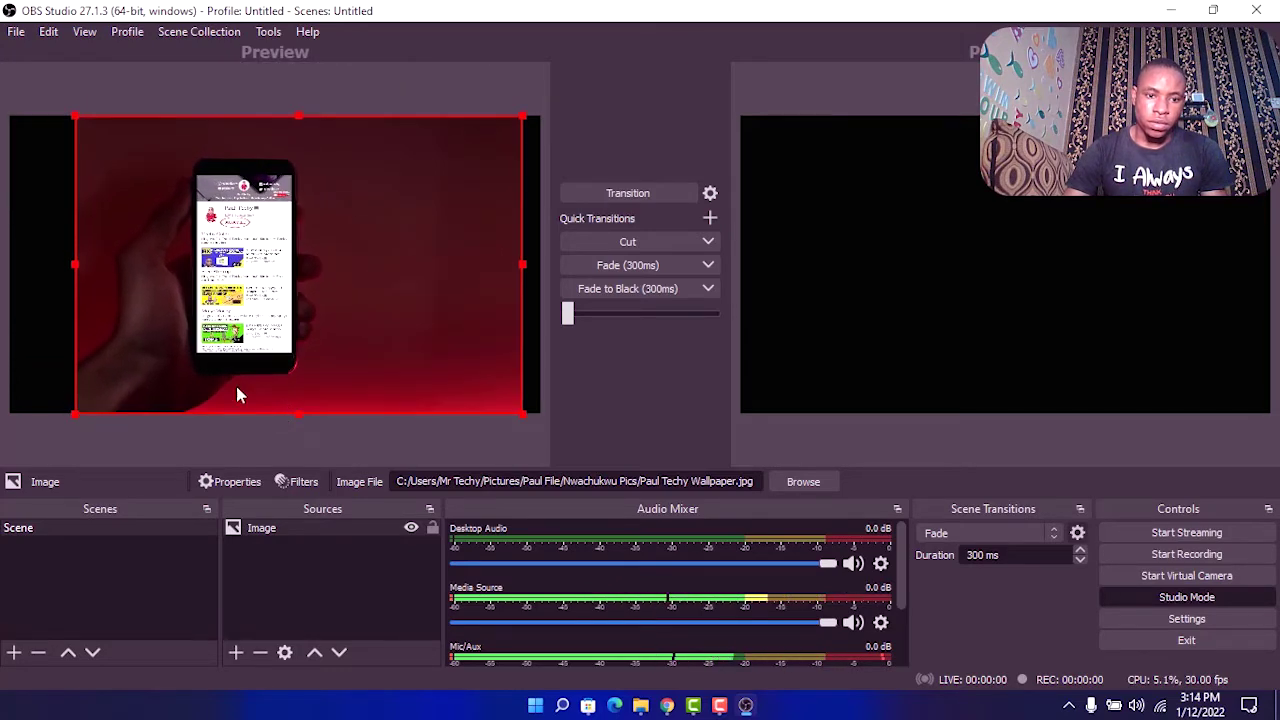
{"action": "left_click_drag", "start_coordinate": [75, 265], "coordinate": [15, 268]}
{"action": "left_click_drag", "start_coordinate": [521, 285], "coordinate": [537, 286]}
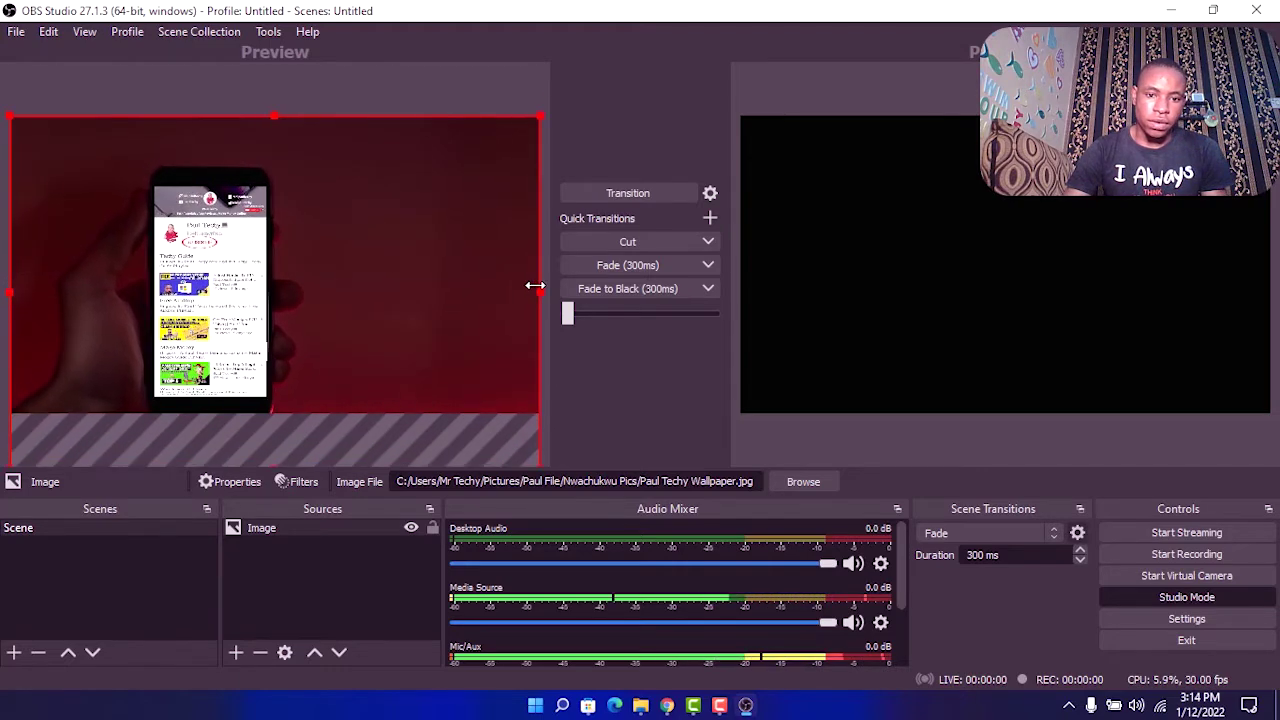
{"action": "left_click", "coordinate": [603, 193]}
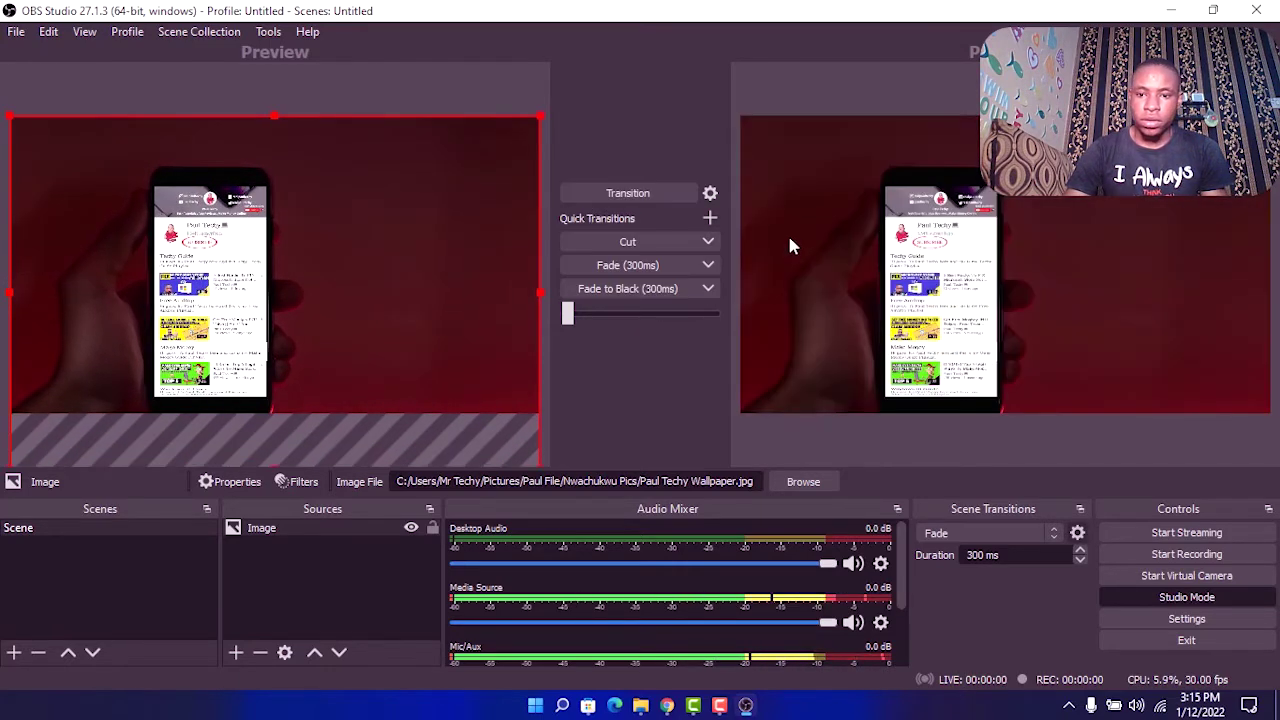
{"action": "left_click", "coordinate": [347, 546]}
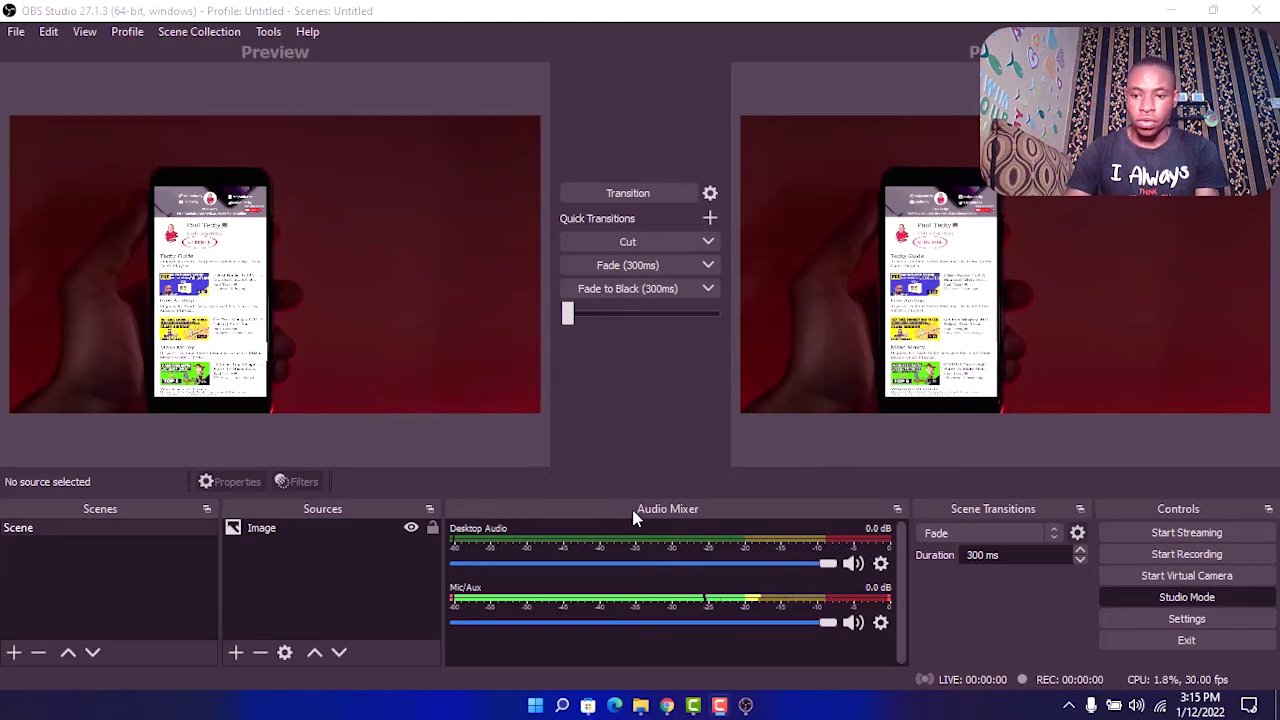
- Open Settings and switch the General page's interface theme from Dark to Acri
{"action": "left_click", "coordinate": [1200, 619]}
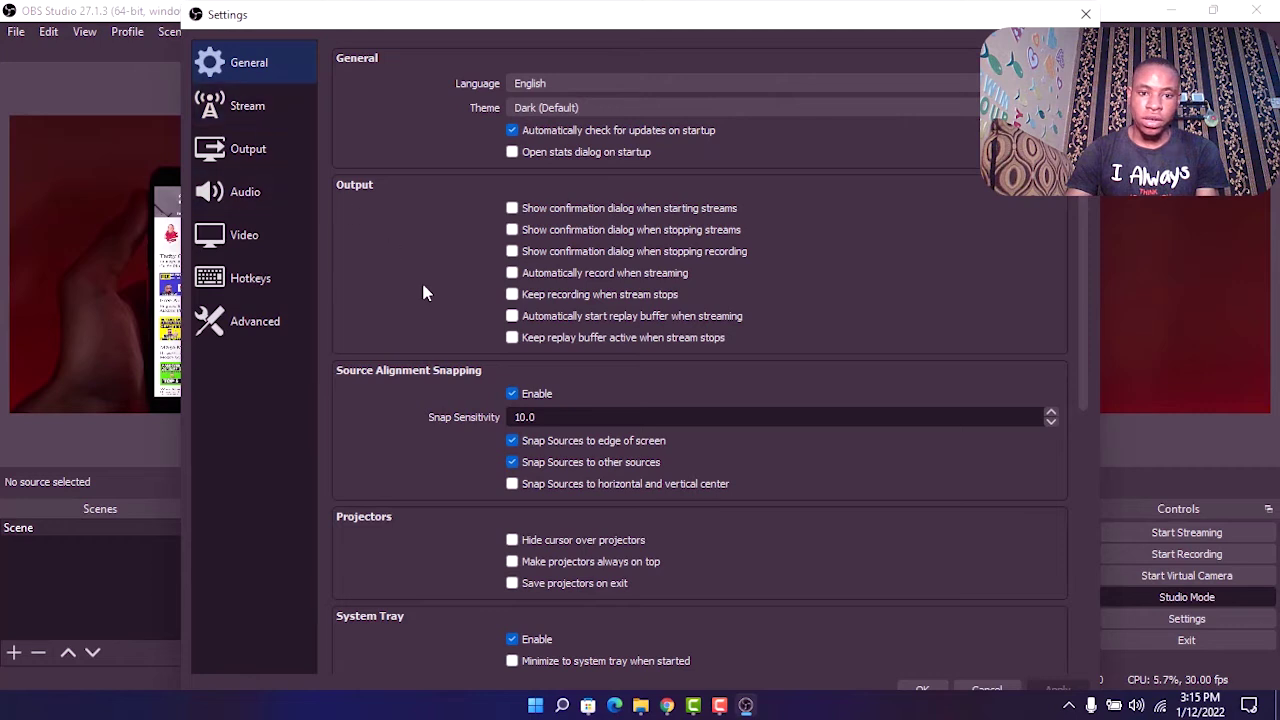
{"action": "left_click", "coordinate": [543, 111]}
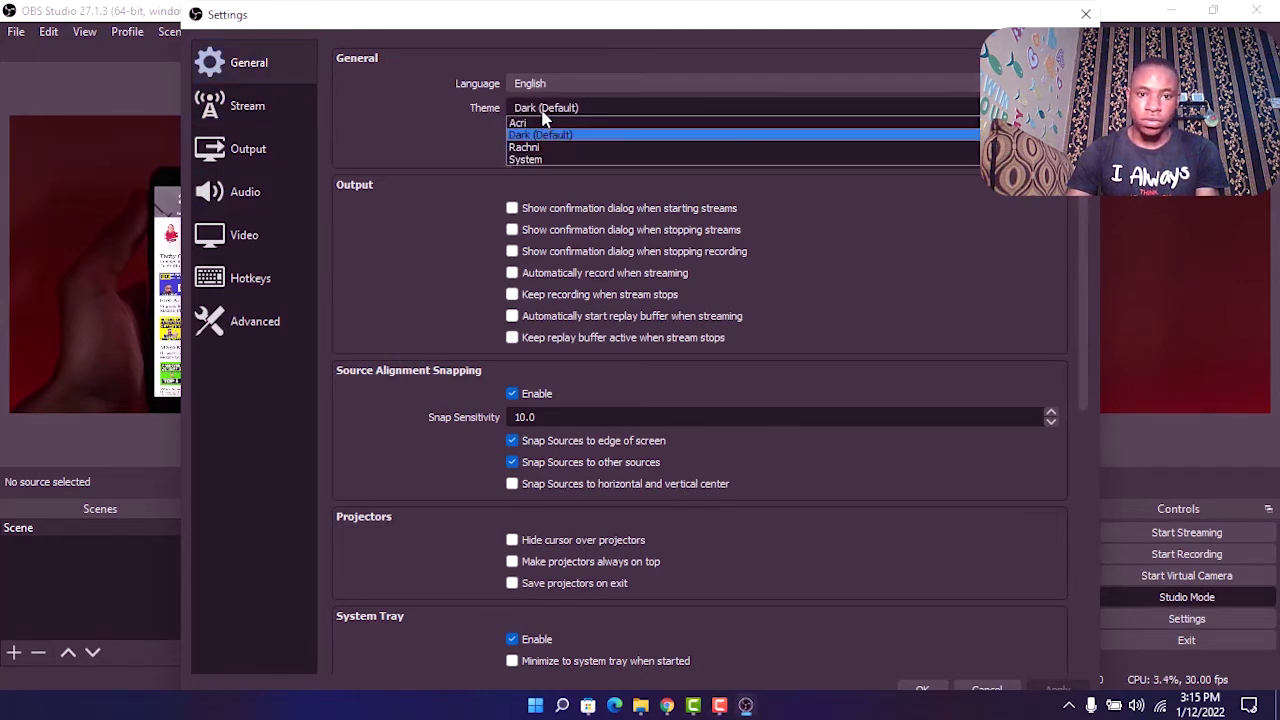
{"action": "key", "text": "Escape"}
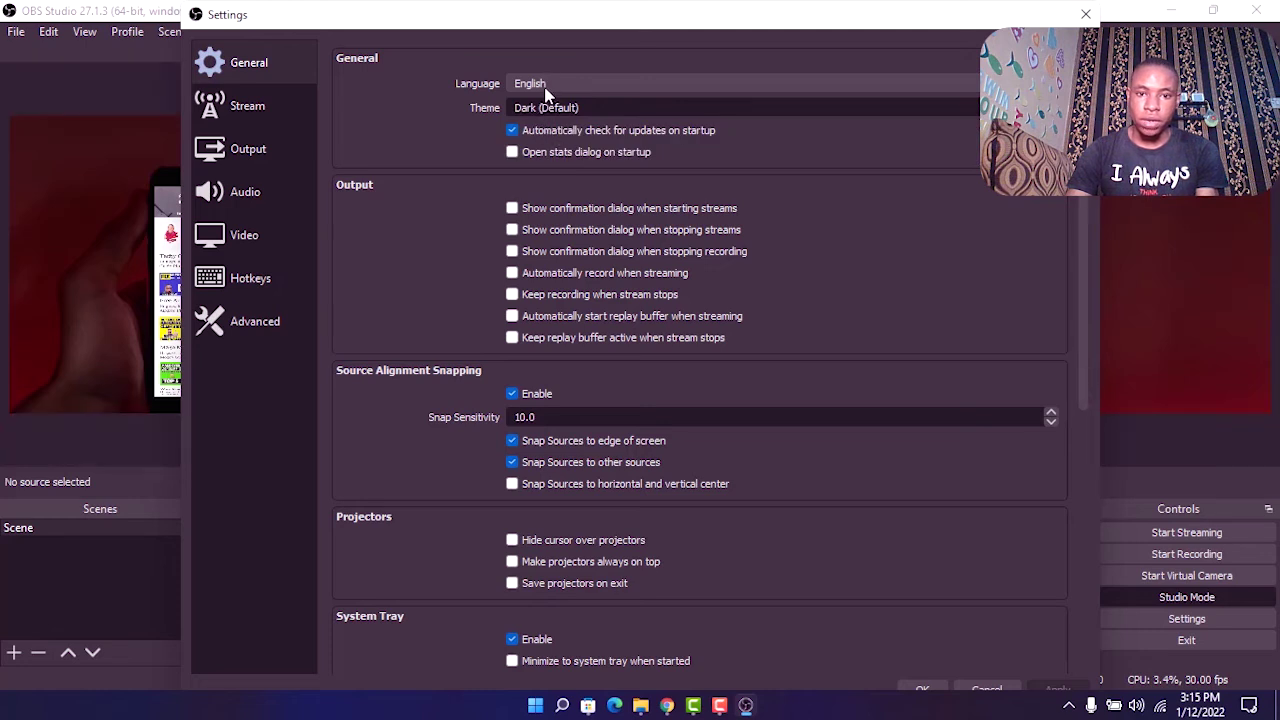
{"action": "scroll", "coordinate": [548, 107], "scroll_direction": "up", "scroll_amount": 1}
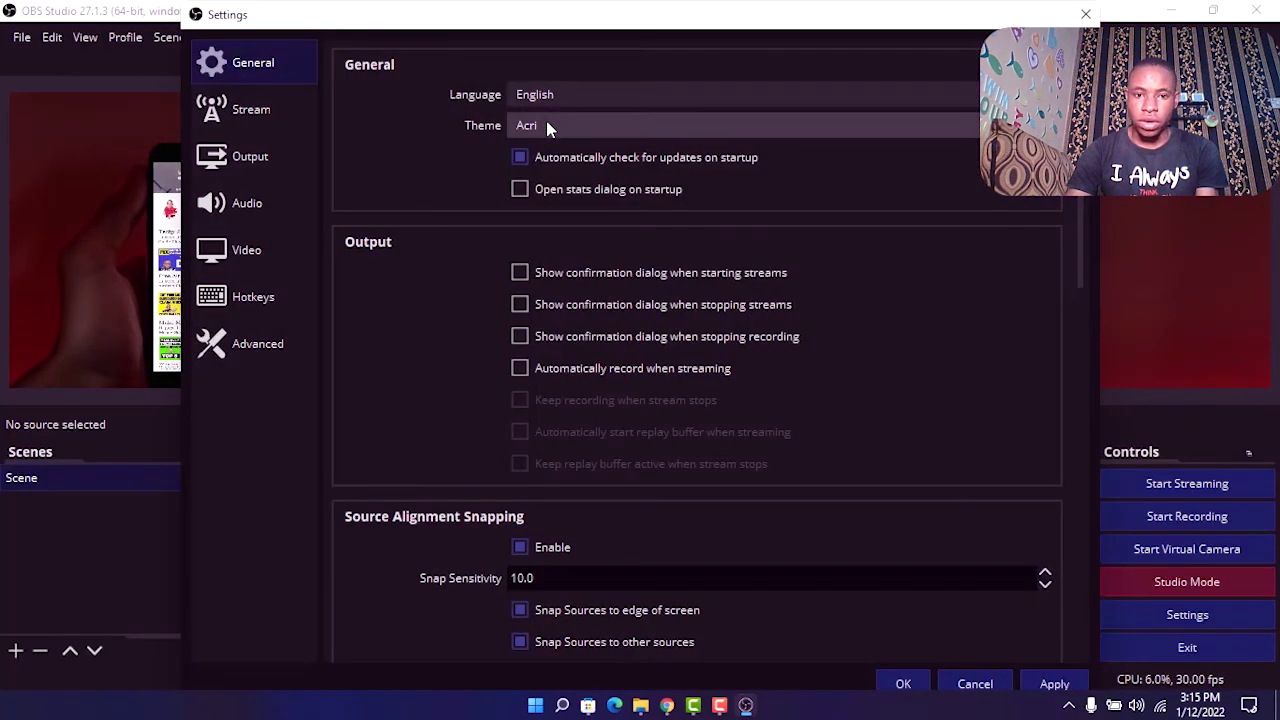
{"action": "left_click", "coordinate": [546, 122]}
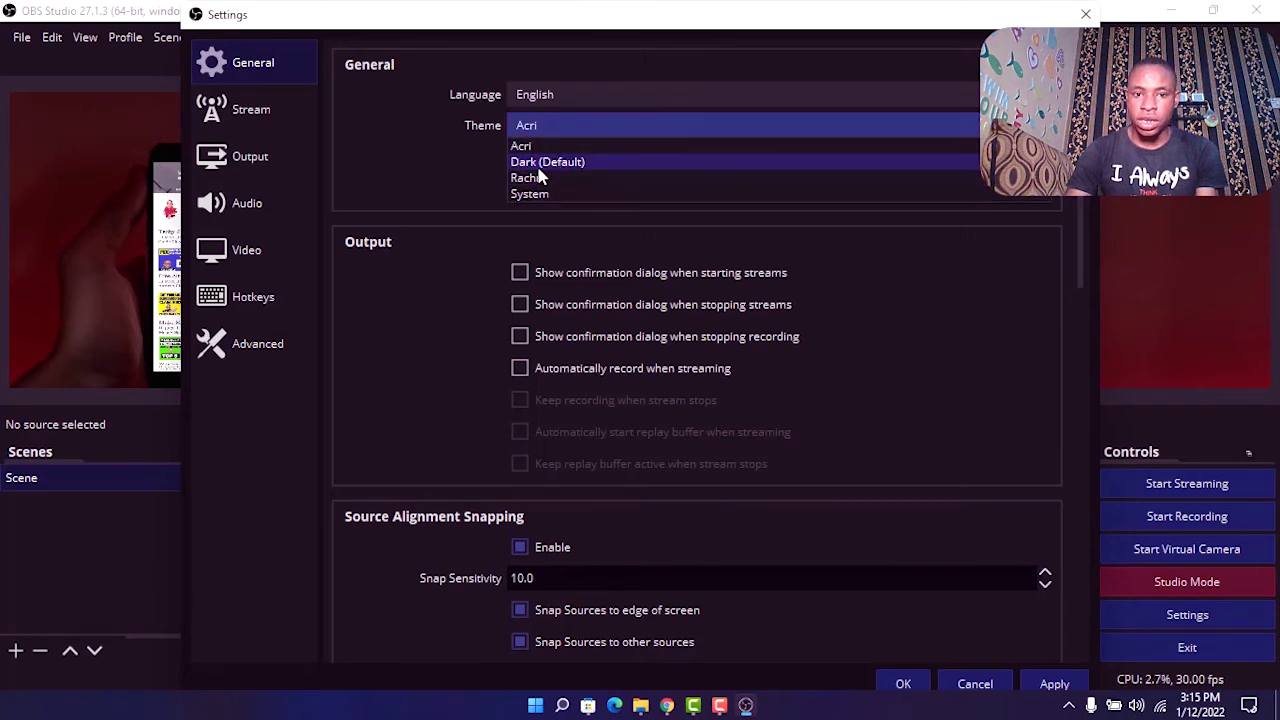
{"action": "left_click", "coordinate": [443, 128]}
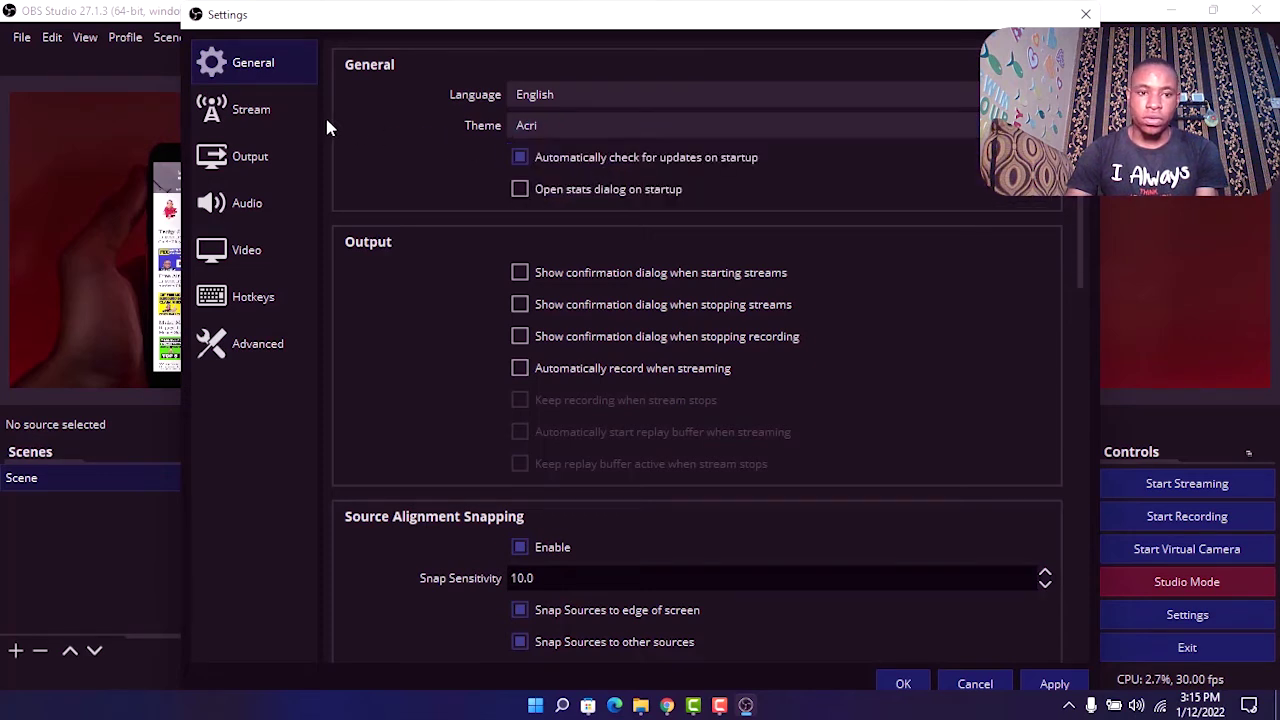
- Set the Stream service to YouTube - RTMPS, dismissing the Facebook Live resolution warning
{"action": "left_click", "coordinate": [268, 118]}
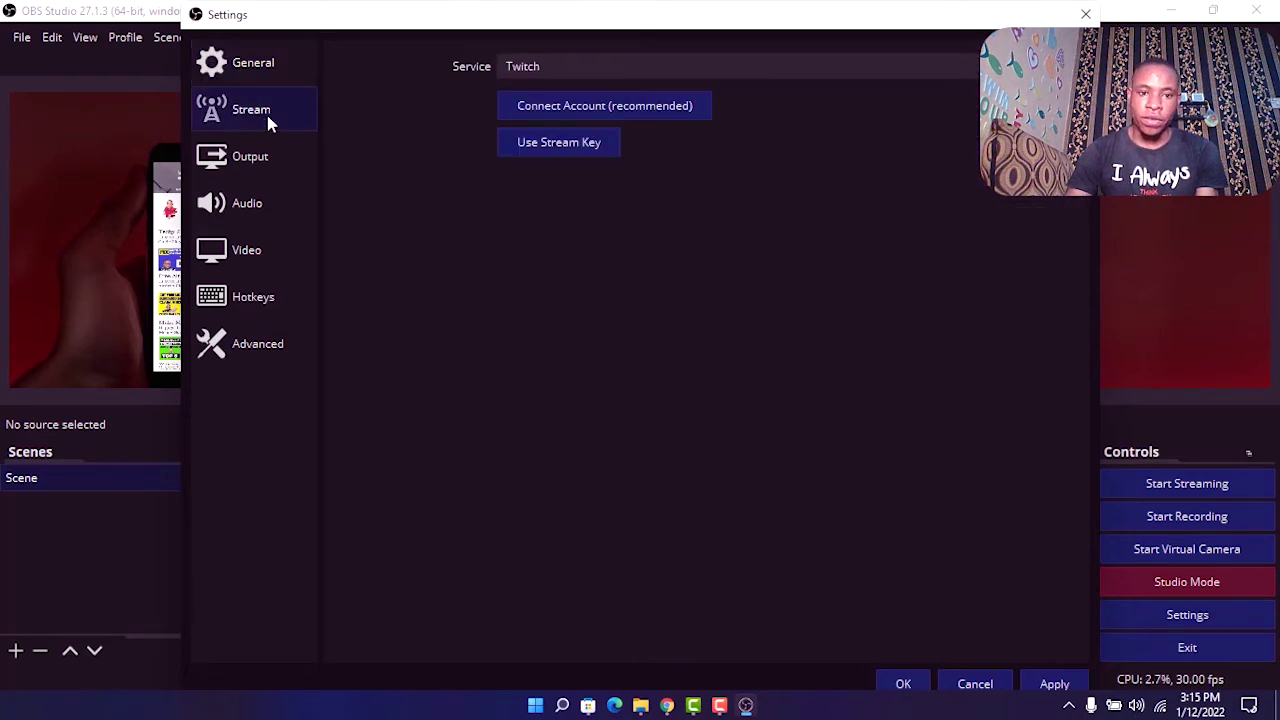
{"action": "left_click", "coordinate": [551, 68]}
{"action": "left_click", "coordinate": [548, 118]}
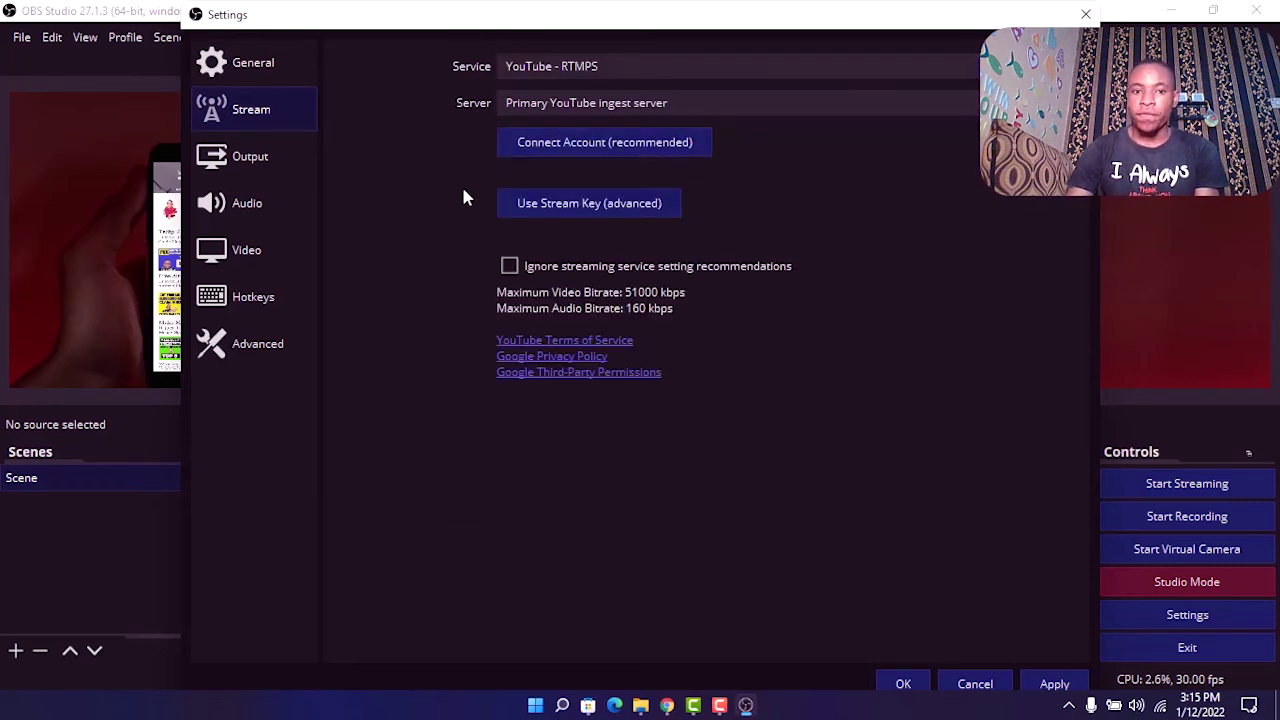
{"action": "left_click", "coordinate": [633, 113]}
{"action": "left_click", "coordinate": [623, 67]}
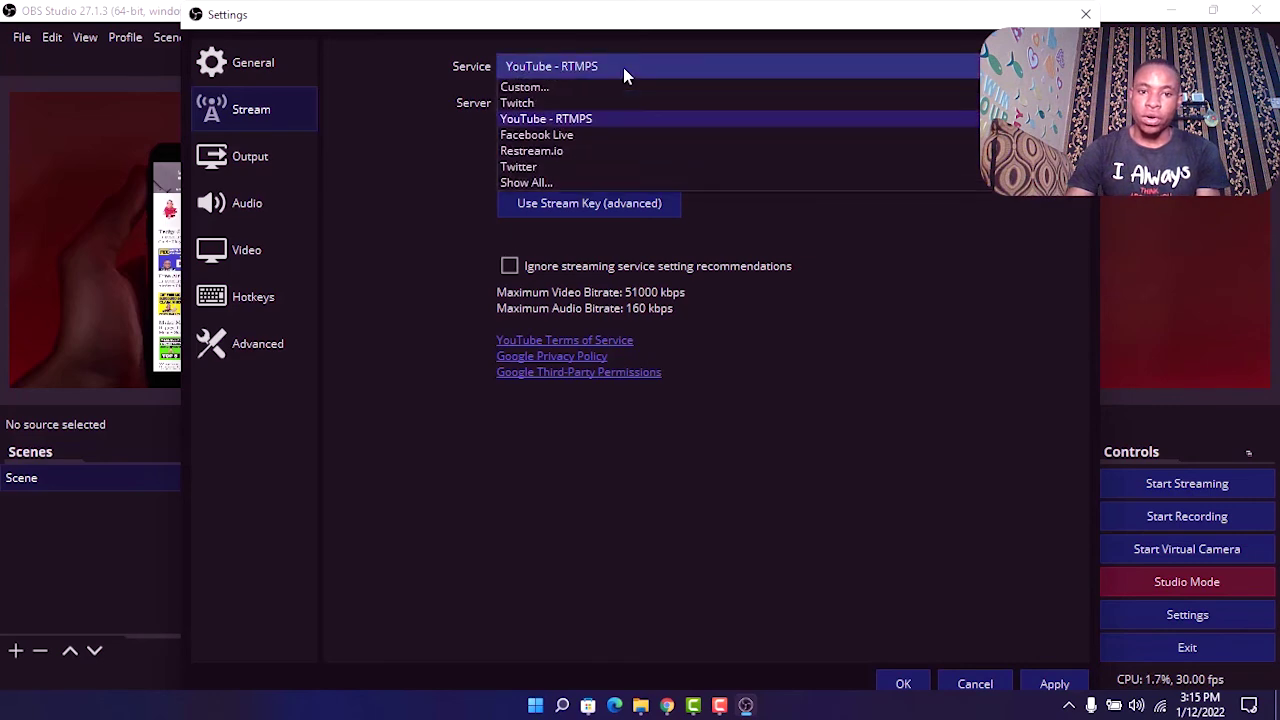
{"action": "left_click", "coordinate": [565, 137]}
{"action": "left_click", "coordinate": [860, 264]}
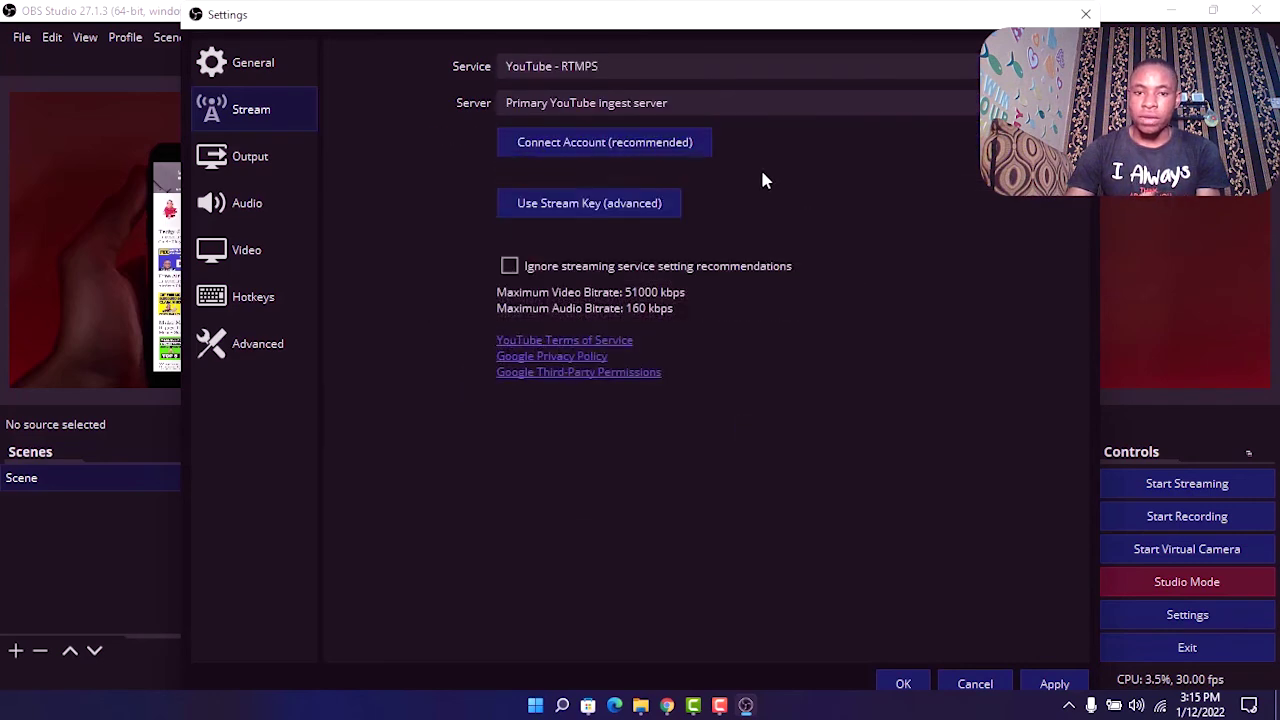
{"action": "left_click", "coordinate": [615, 67]}
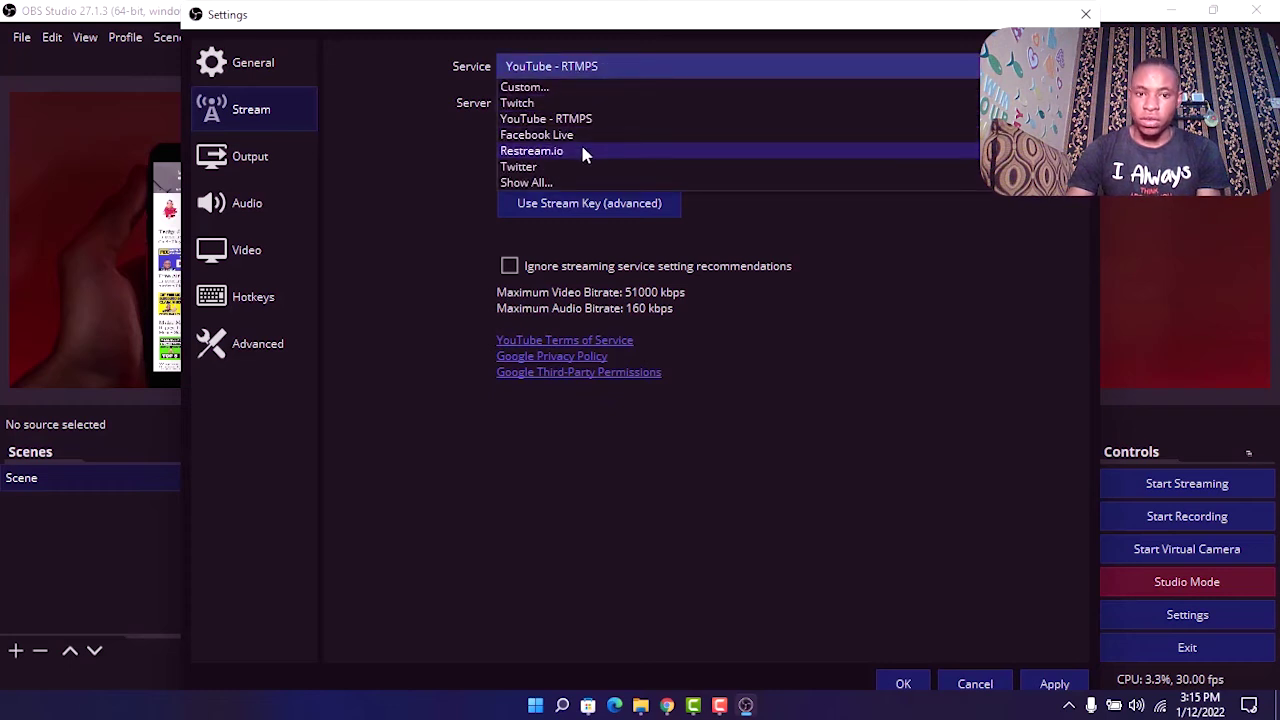